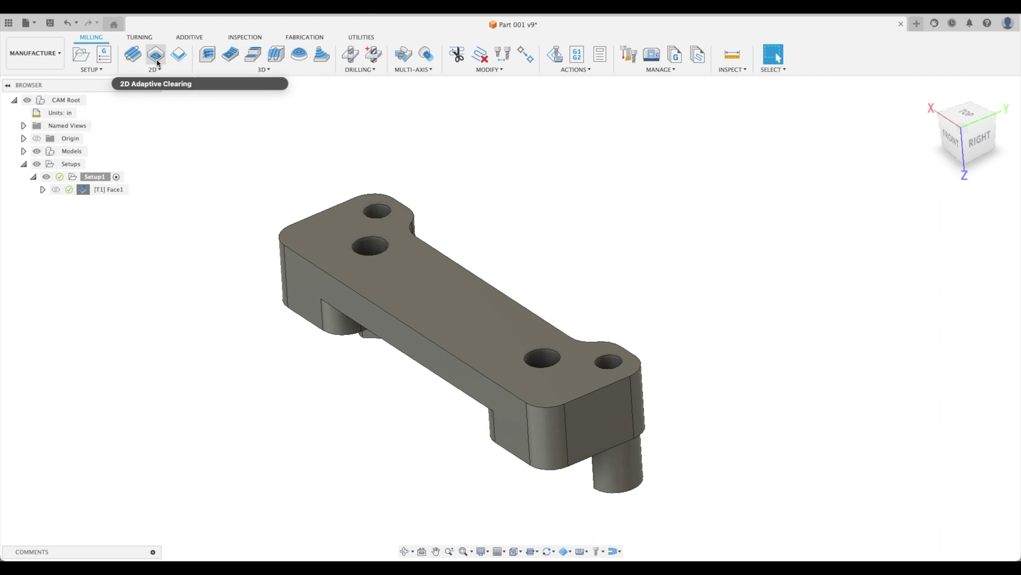
# Start a 2D Contour operation and assign the 1/2" Flat Endmill from the Milling Tools (Inch) library
pyautogui.click(156, 56)
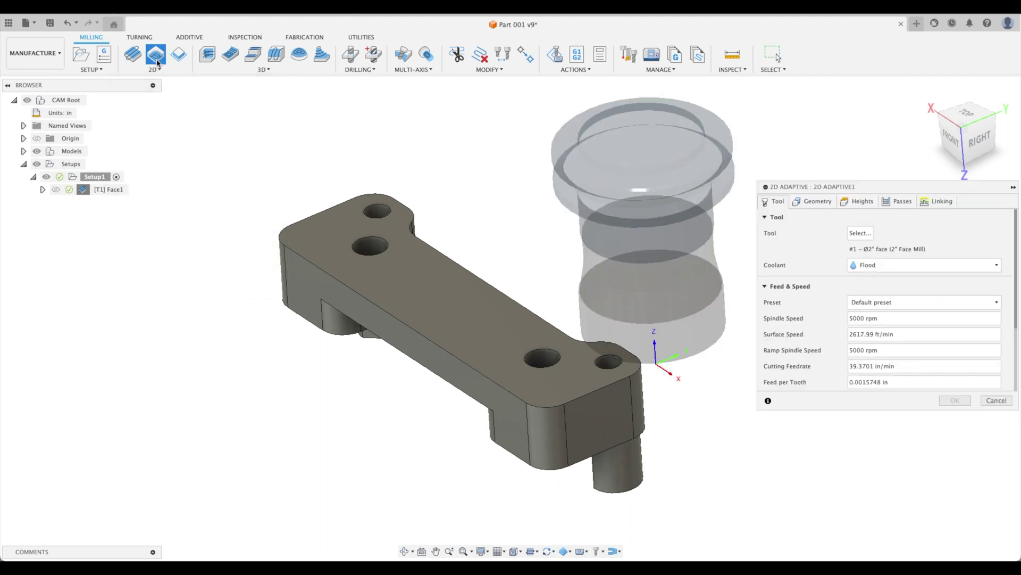
pyautogui.click(997, 400)
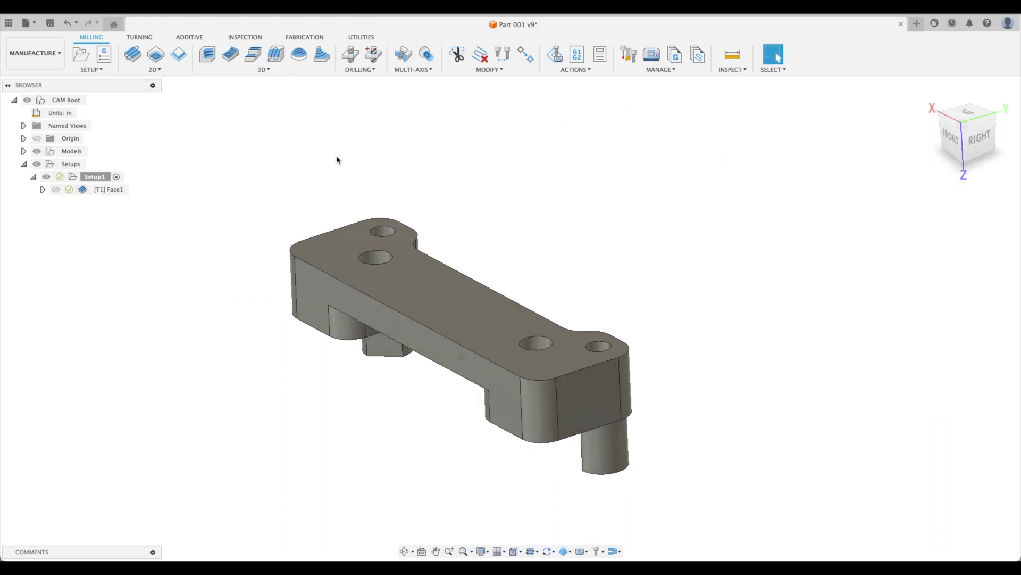
pyautogui.click(177, 55)
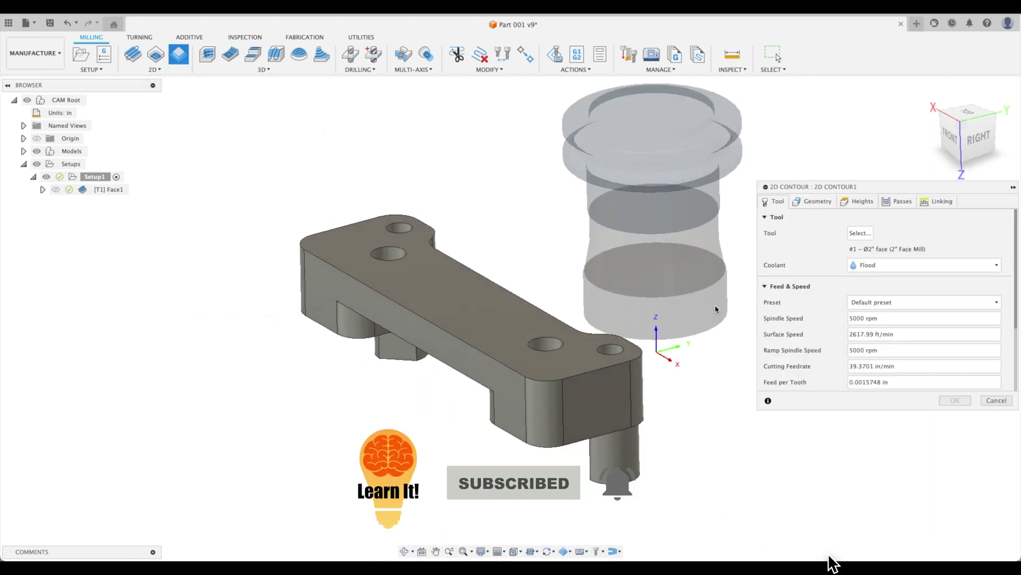
pyautogui.click(861, 233)
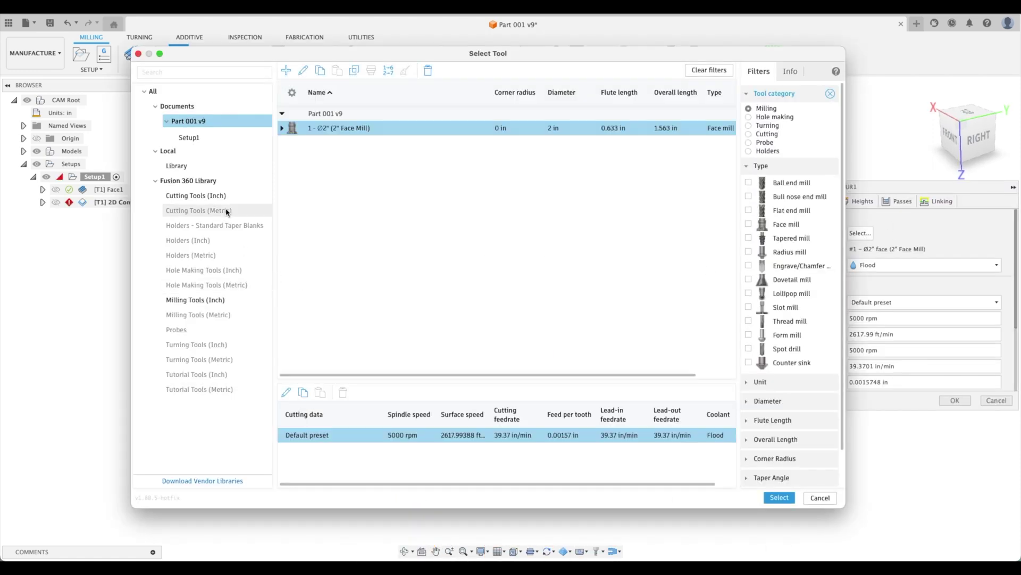
pyautogui.click(226, 299)
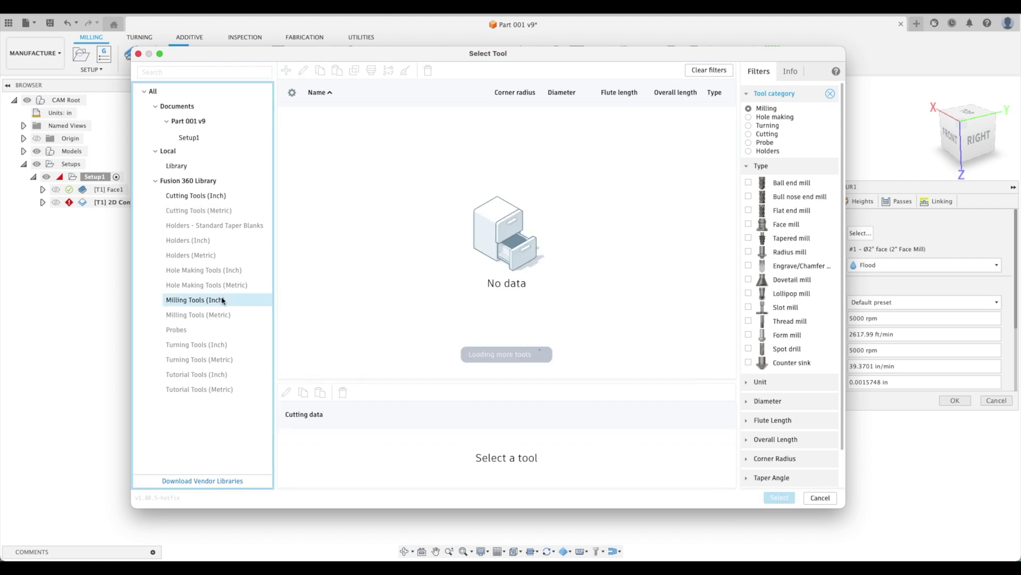
pyautogui.click(749, 210)
pyautogui.click(371, 223)
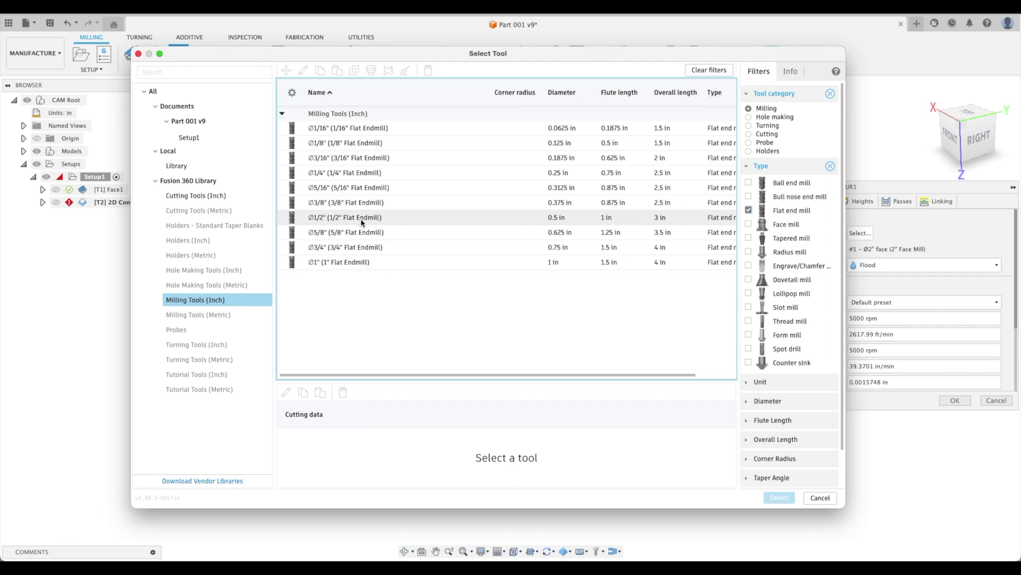
pyautogui.doubleClick(361, 222)
# Choose the closed outer edge chain of the part's top face as the contour geometry
pyautogui.click(819, 205)
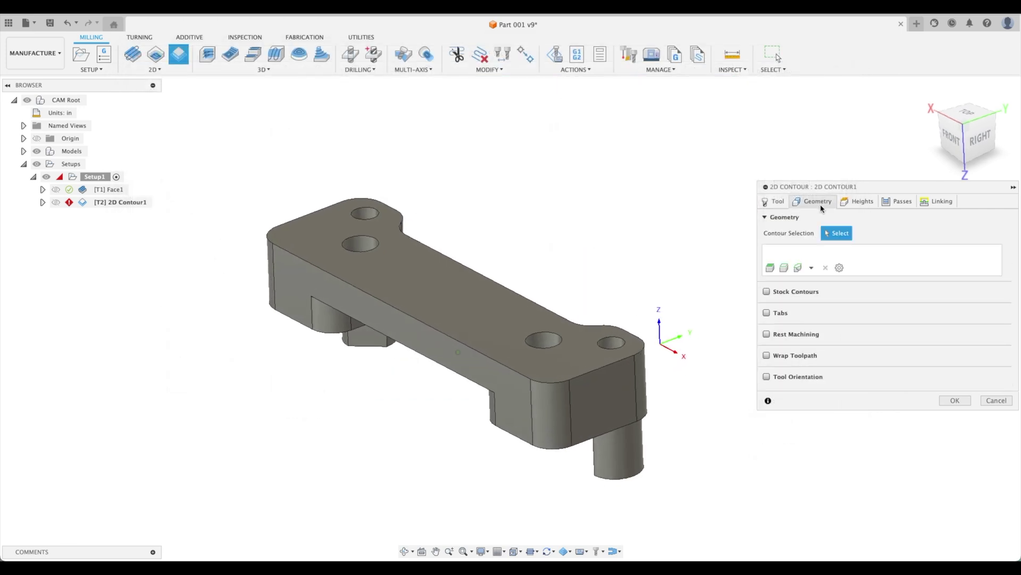
pyautogui.click(577, 344)
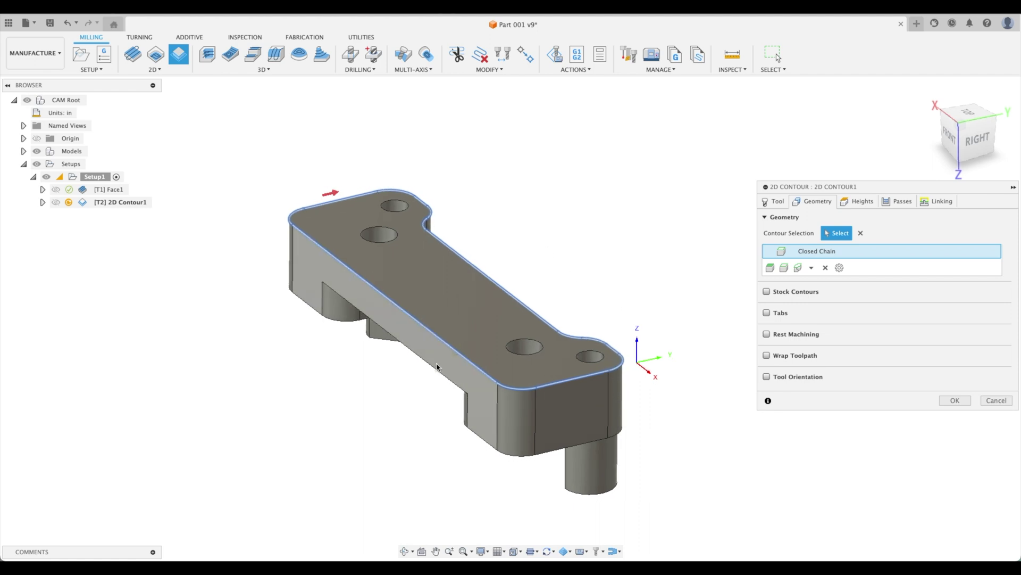
pyautogui.moveTo(484, 360)
pyautogui.keyDown('shift'); pyautogui.mouseDown(button='middle')
pyautogui.moveTo(388, 342)
pyautogui.moveTo(565, 366)
pyautogui.mouseUp(button='middle'); pyautogui.keyUp('shift')
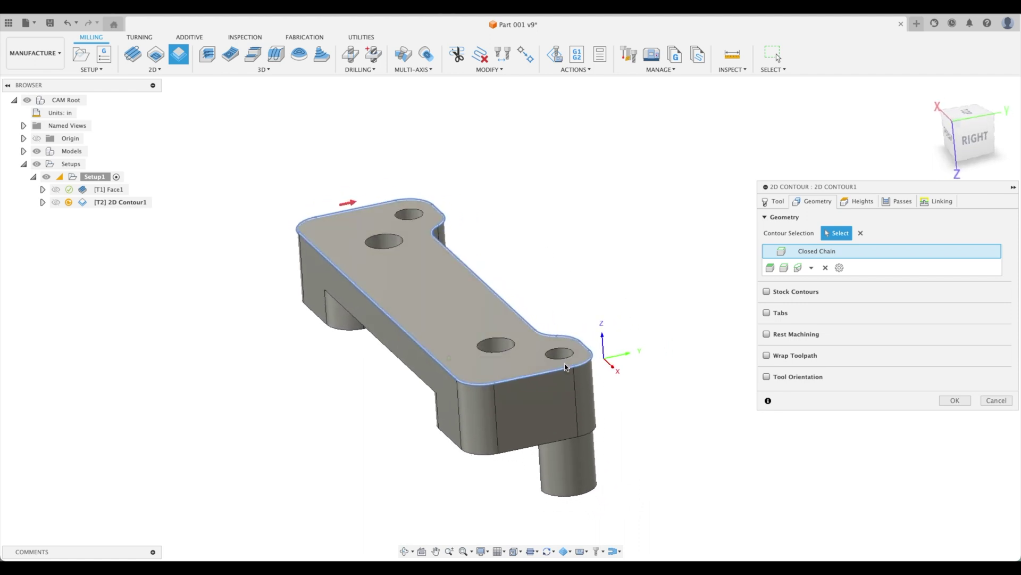
# Keep the bottom height at Selected contour(s), generate the 2D Contour toolpath and inspect it around the stock
pyautogui.click(868, 203)
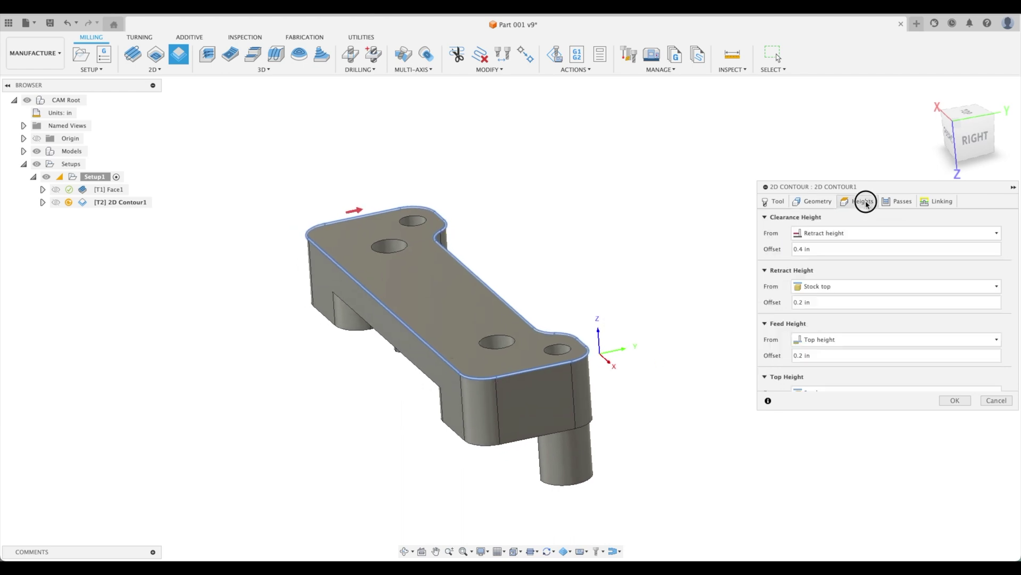
pyautogui.scroll(-3, 872, 330)
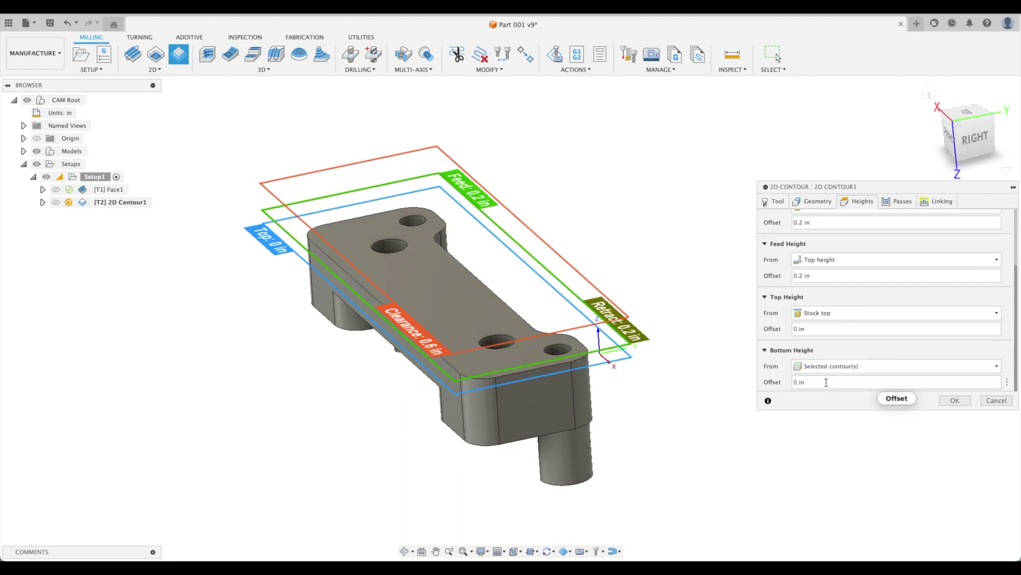
pyautogui.click(839, 367)
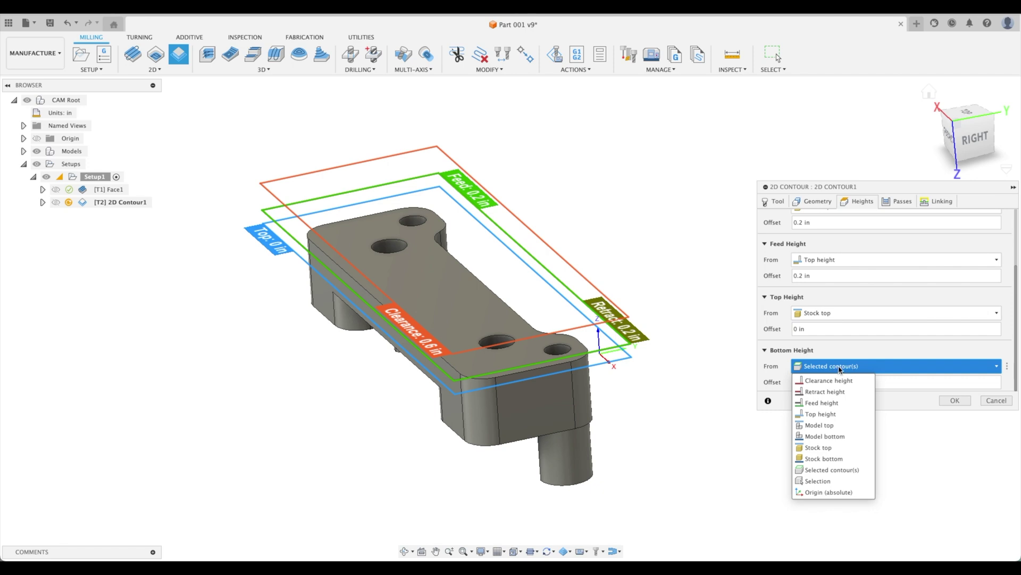
pyautogui.click(840, 368)
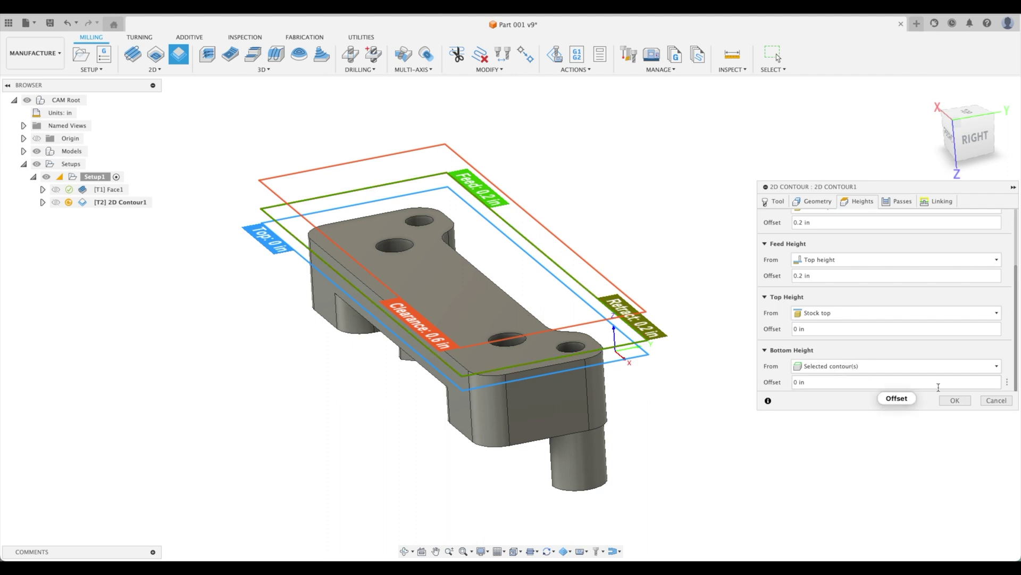
pyautogui.click(955, 401)
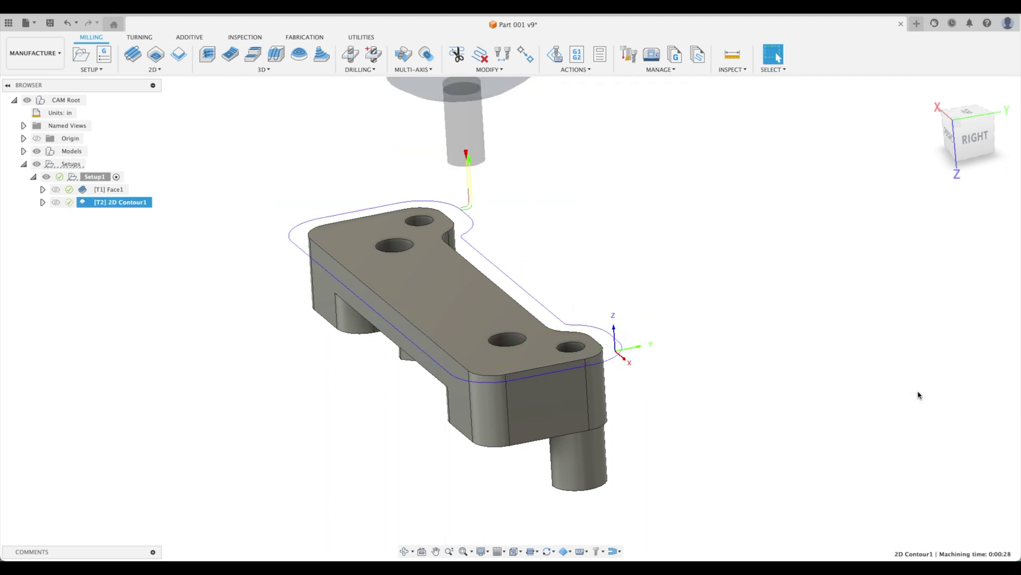
pyautogui.keyDown('shift'); pyautogui.moveTo(703, 335); pyautogui.dragTo(546, 309, button='middle'); pyautogui.keyUp('shift')
pyautogui.keyDown('shift'); pyautogui.moveTo(263, 265); pyautogui.dragTo(271, 273, button='middle'); pyautogui.keyUp('shift')
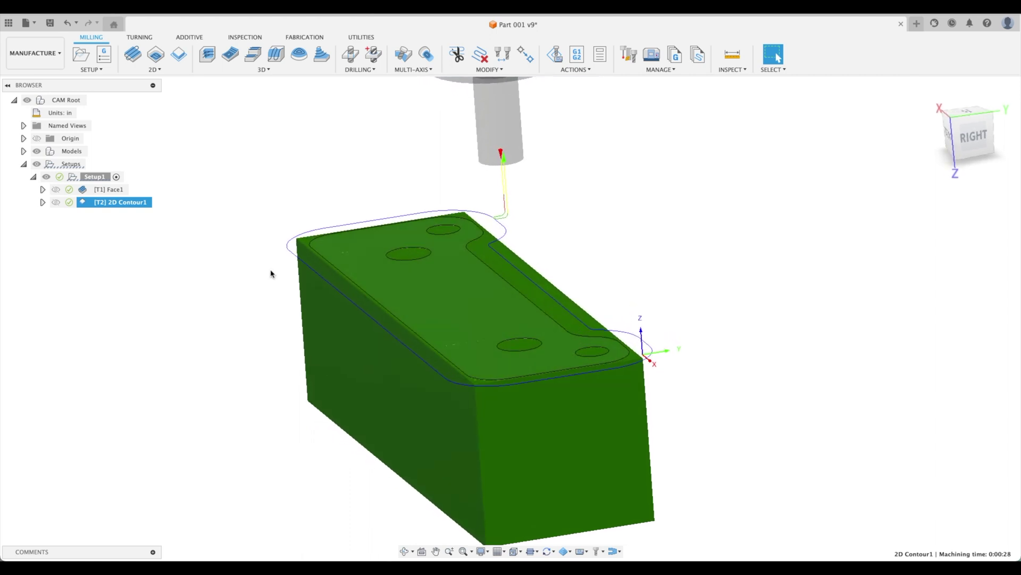
pyautogui.rightClick(86, 205)
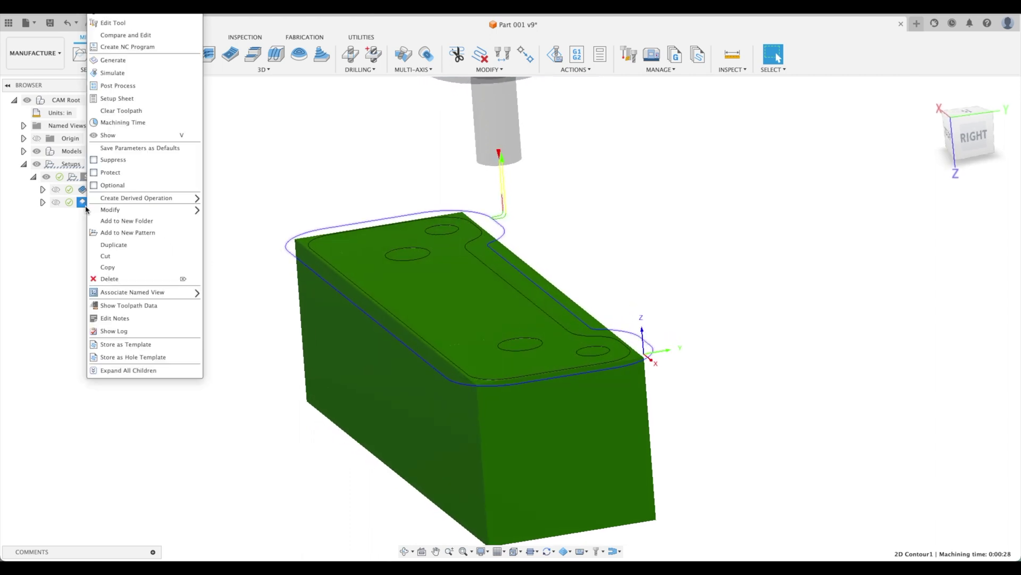
pyautogui.click(113, 22)
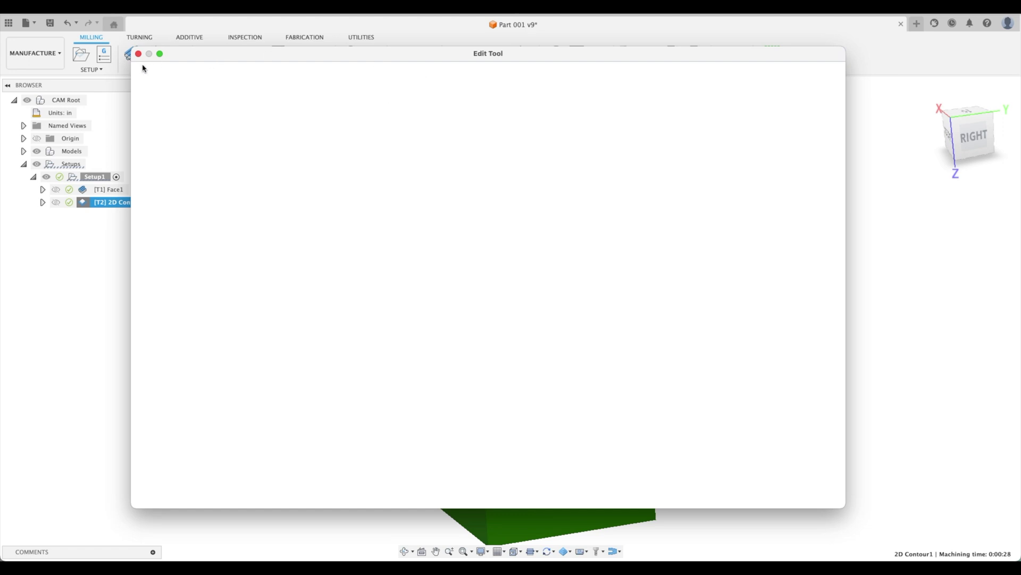
pyautogui.click(139, 54)
pyautogui.rightClick(112, 204)
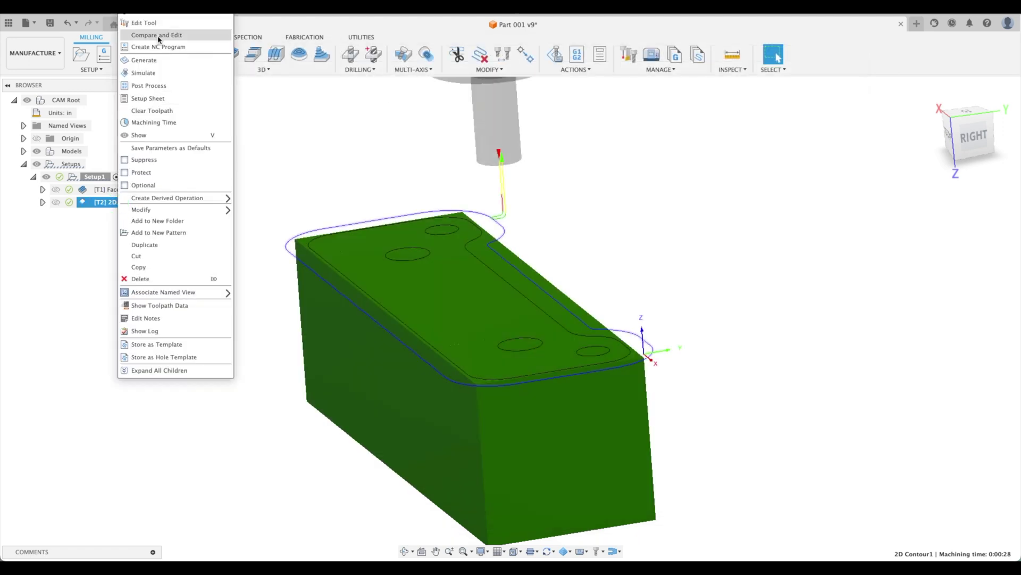
pyautogui.click(86, 205)
# Edit the 2D Contour so its bottom height references the main body's underside face around the through holes, using Selection
pyautogui.doubleClick(86, 206)
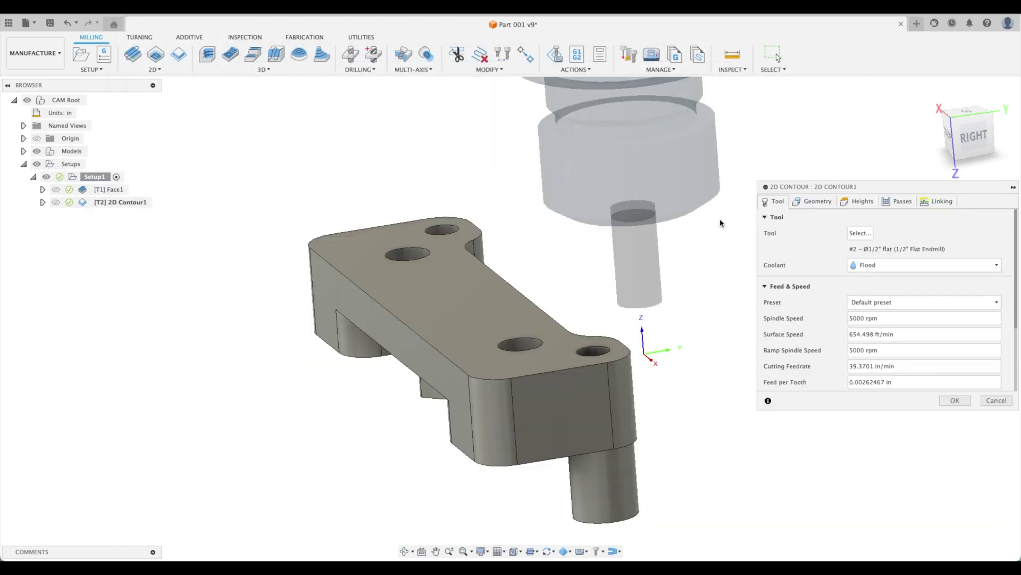
pyautogui.click(861, 203)
pyautogui.scroll(-5, 789, 330)
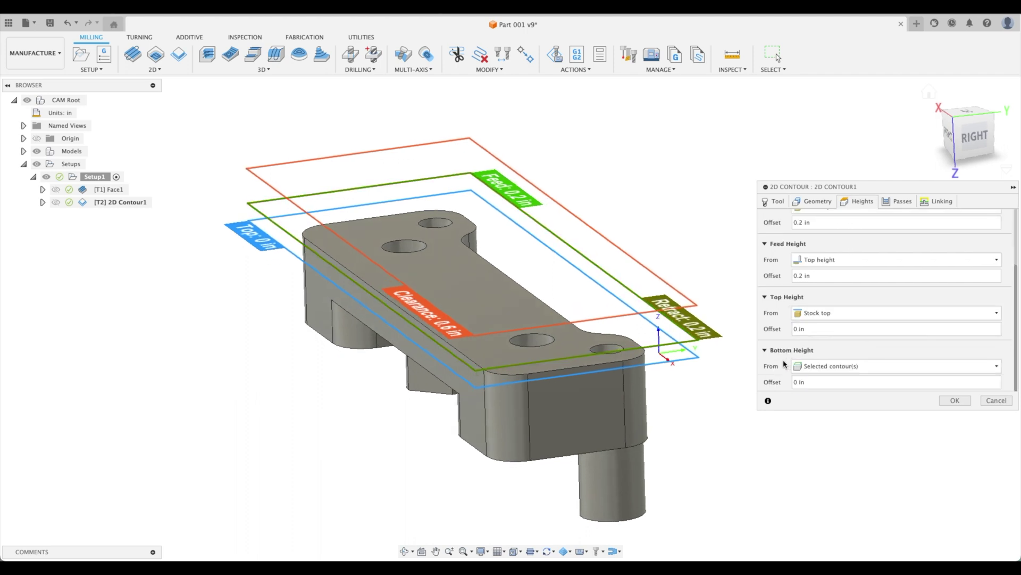
pyautogui.click(820, 366)
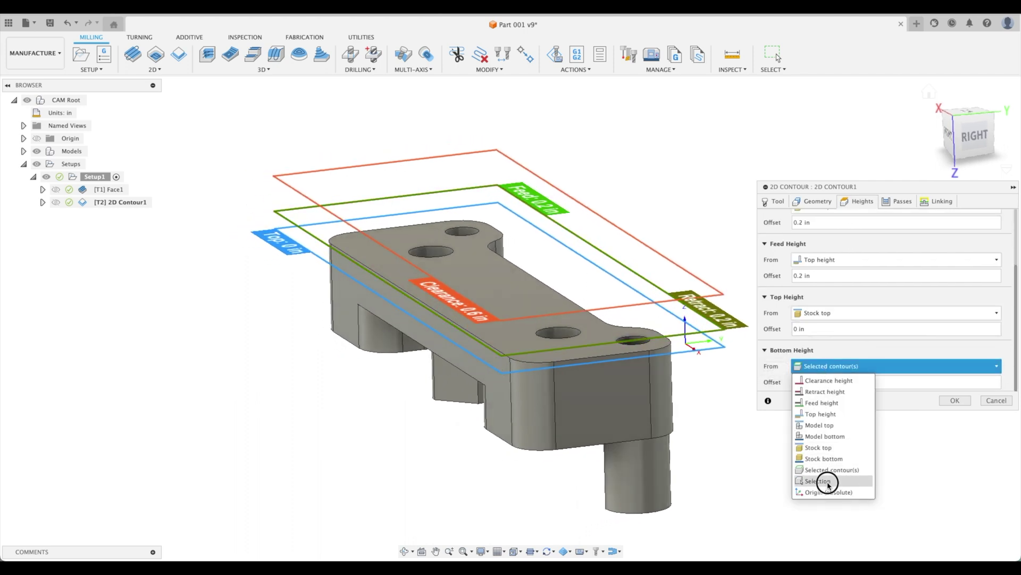
pyautogui.click(828, 483)
pyautogui.keyDown('shift'); pyautogui.moveTo(504, 479); pyautogui.dragTo(524, 320, button='middle'); pyautogui.keyUp('shift')
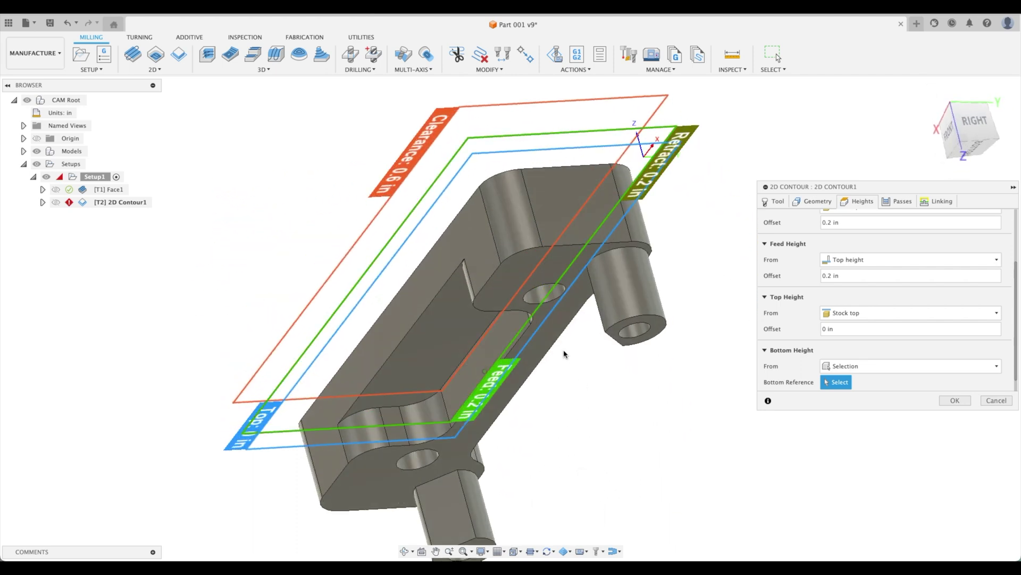
pyautogui.click(506, 282)
# Set the bottom height offset to -0.05 in, checking it from the right side view
pyautogui.keyDown('shift'); pyautogui.moveTo(507, 282); pyautogui.dragTo(709, 442, button='middle'); pyautogui.keyUp('shift')
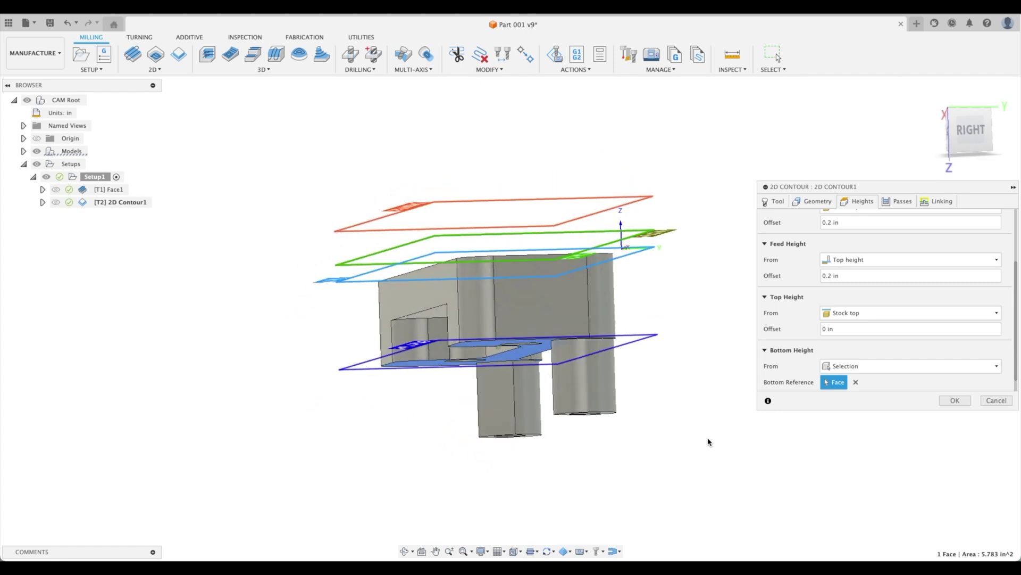
pyautogui.click(969, 131)
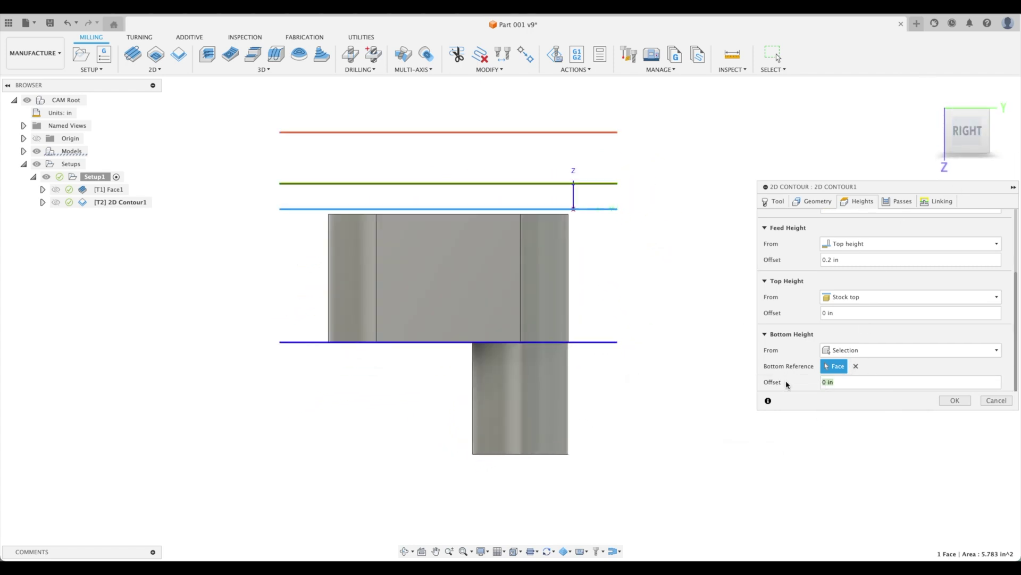
pyautogui.write('-.05')
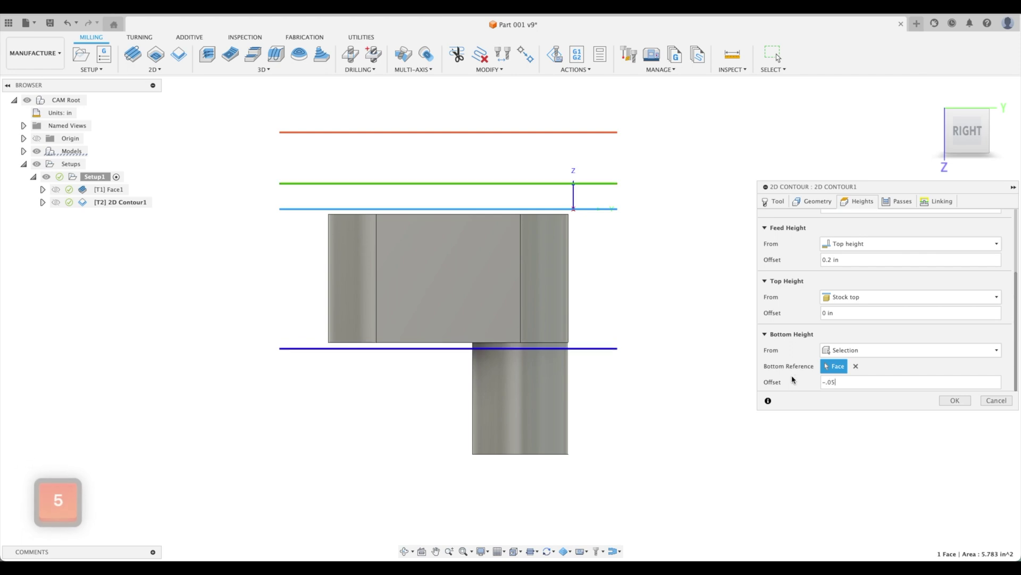
# Review the contour's pass settings without changing them, and regenerate the toolpath
pyautogui.click(899, 201)
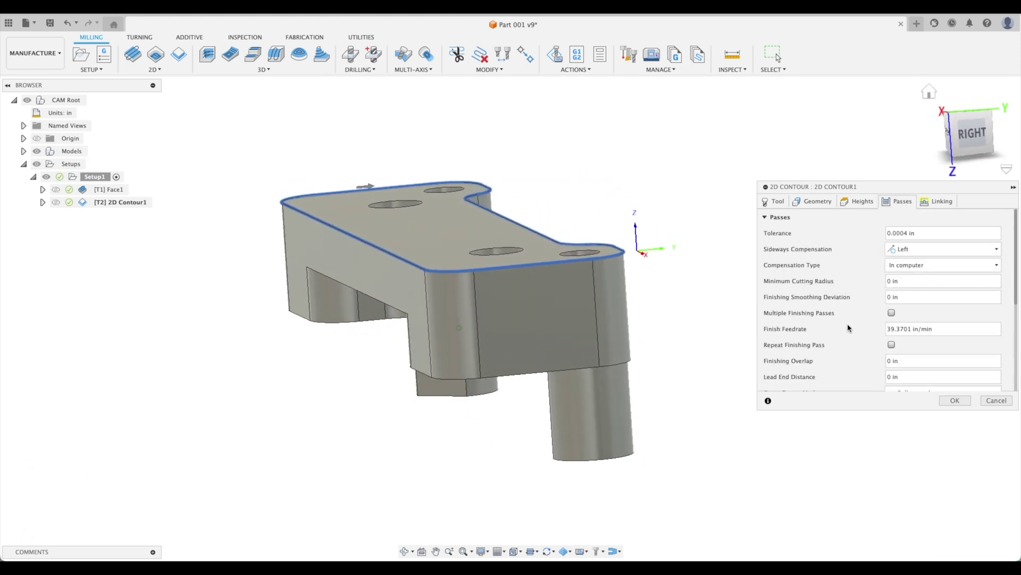
pyautogui.scroll(-2, 847, 324)
pyautogui.scroll(2, 847, 324)
pyautogui.scroll(-3, 828, 292)
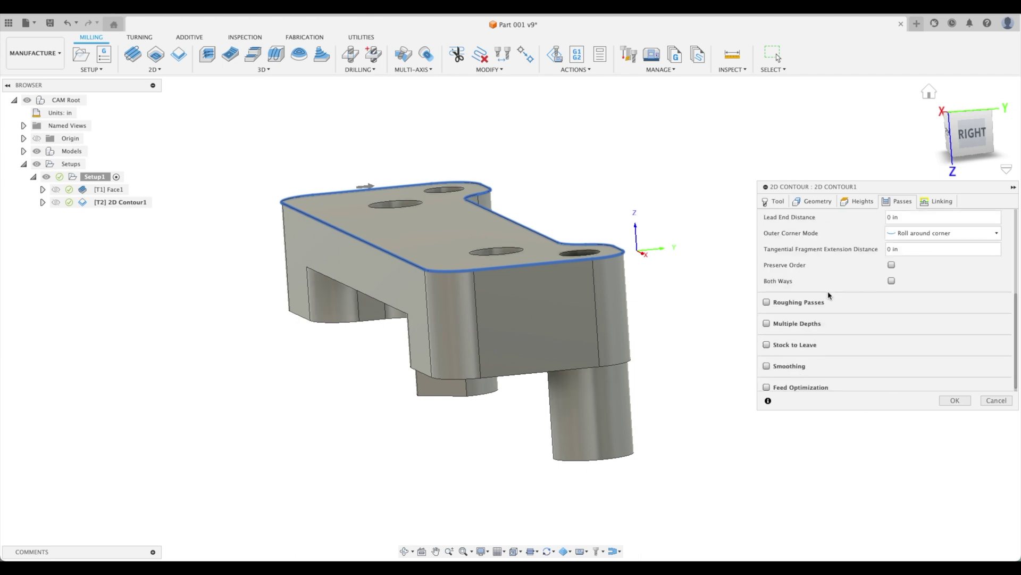
pyautogui.click(953, 400)
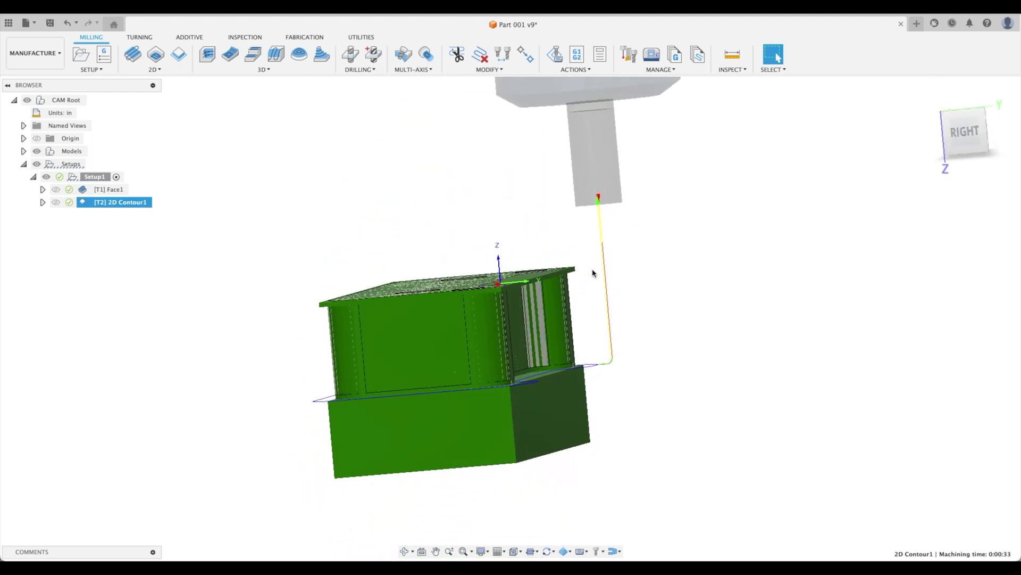
# Edit the 2D Contour's endmill to a 1.5 in length below holder, with shoulder and flute lengths of 1.25 in
pyautogui.rightClick(90, 209)
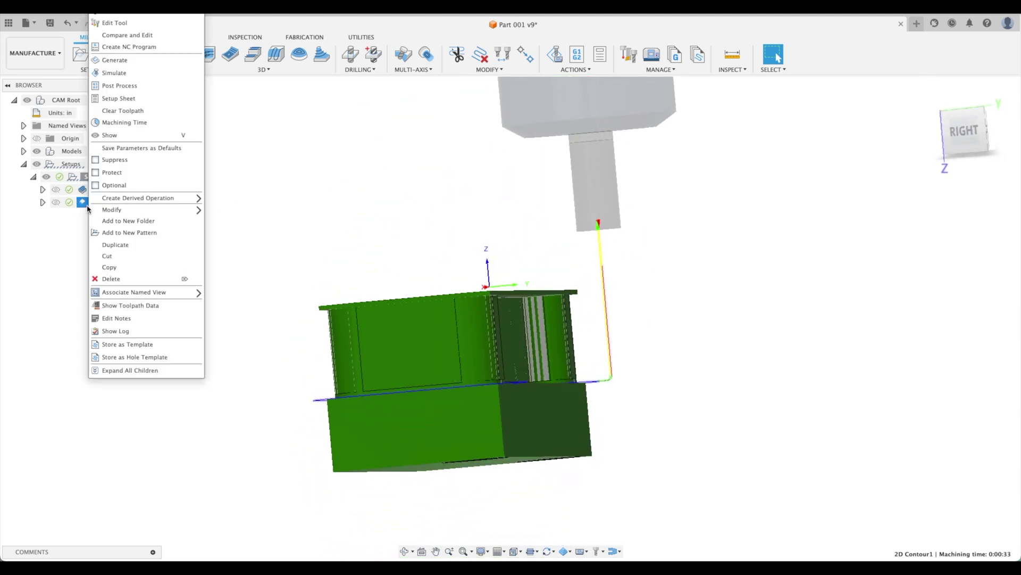
pyautogui.click(124, 24)
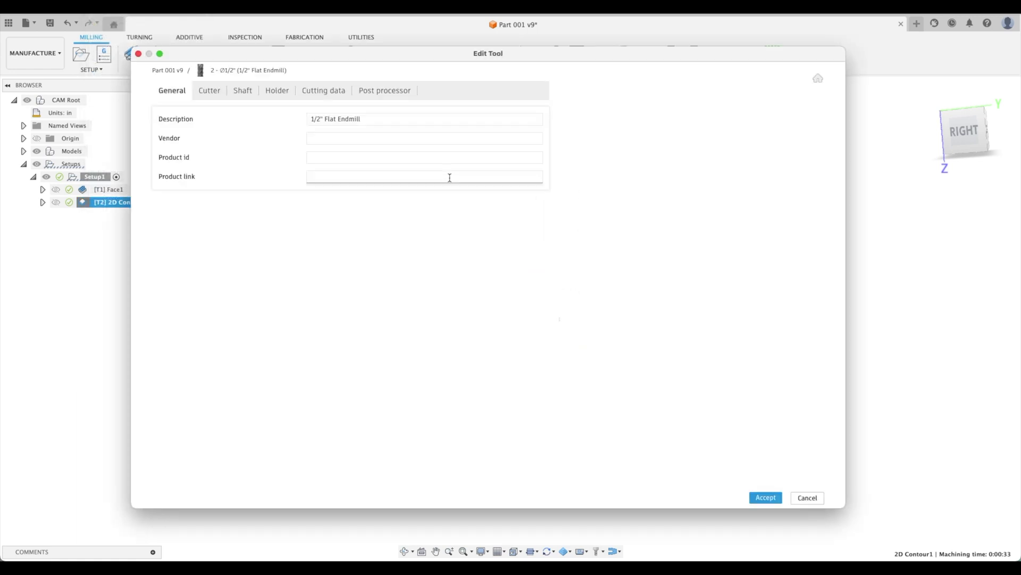
pyautogui.click(209, 90)
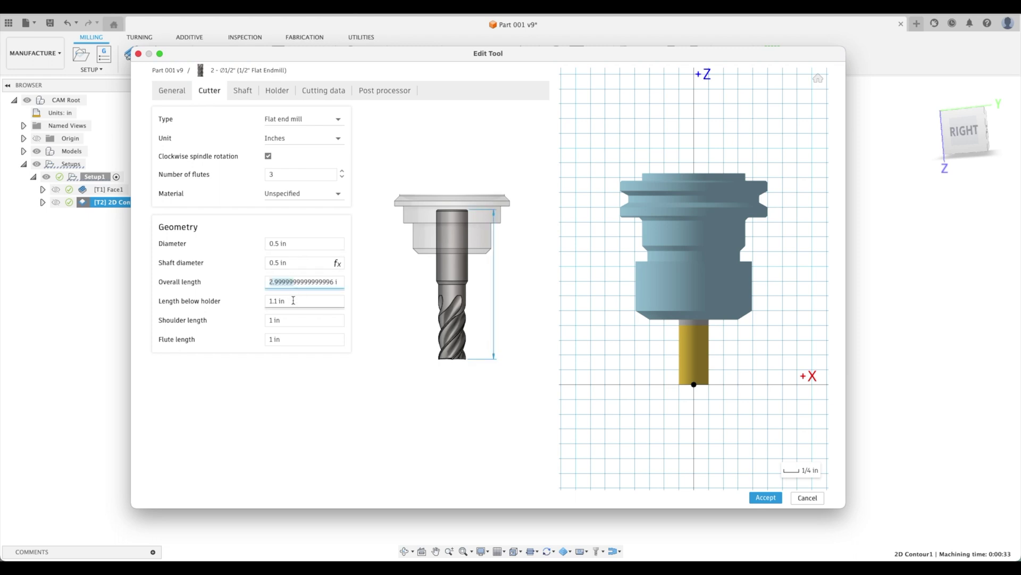
pyautogui.write('1.5')
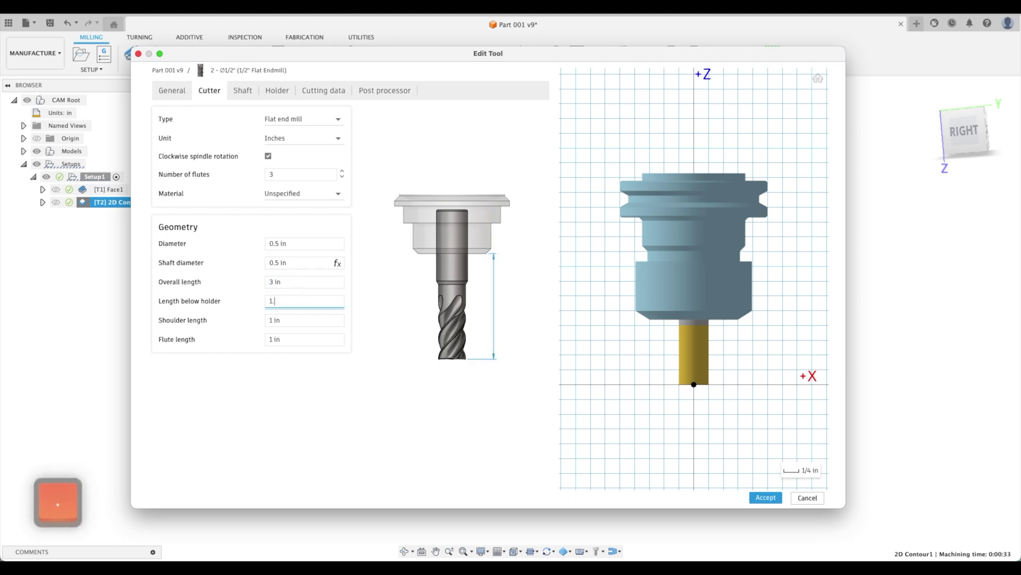
pyautogui.click(297, 321)
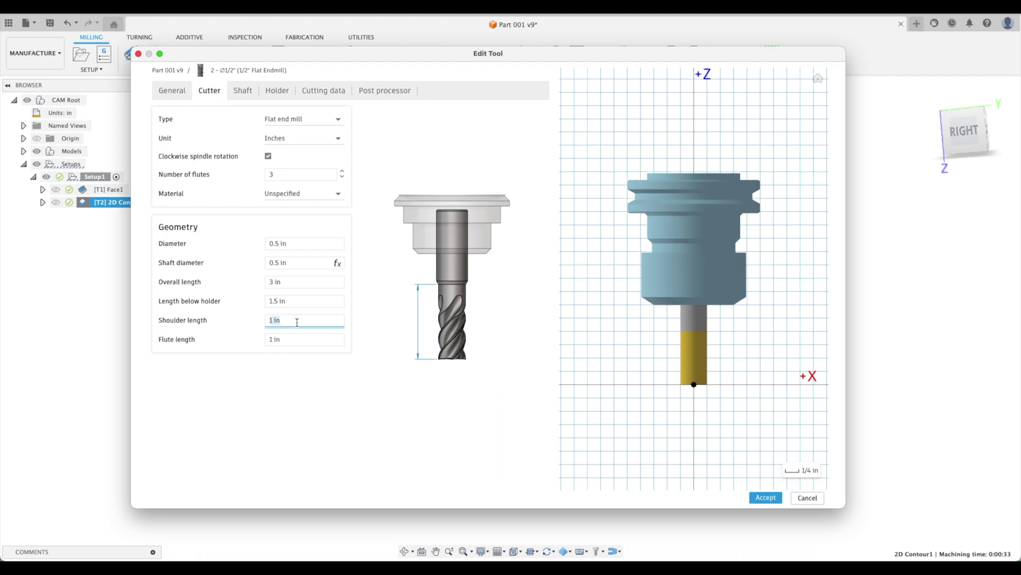
pyautogui.write('1.25')
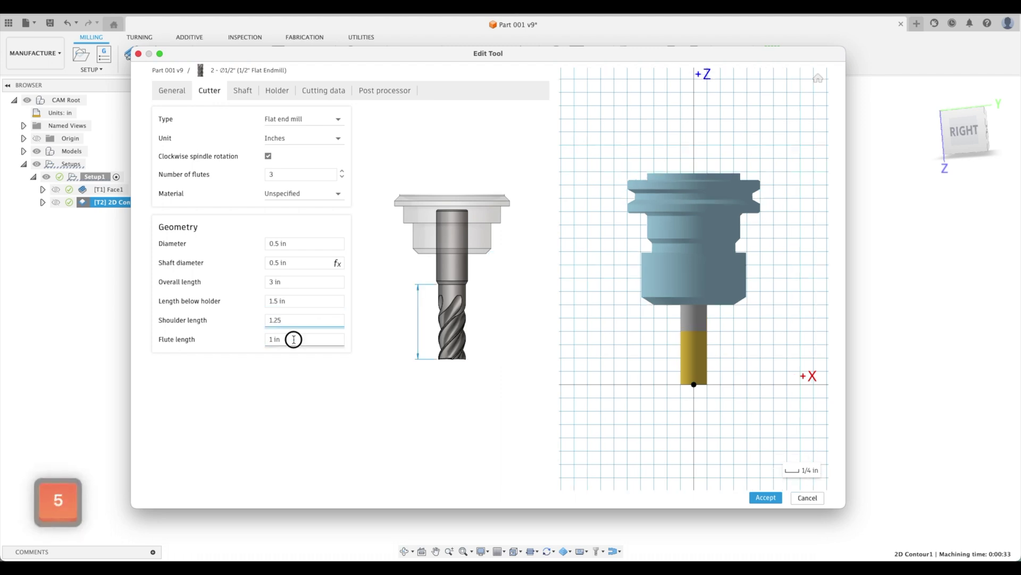
pyautogui.write('1.25')
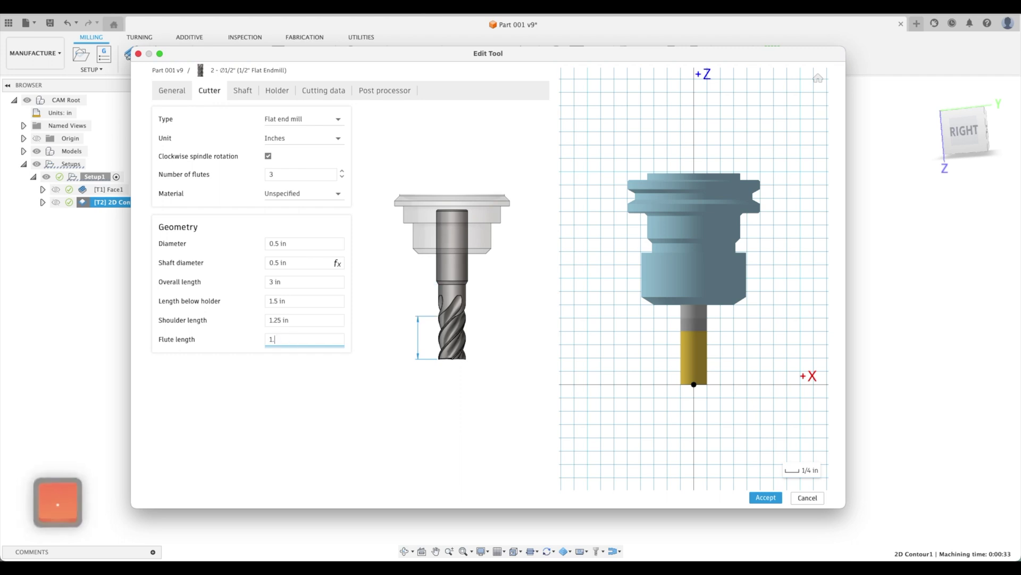
pyautogui.press('Return')
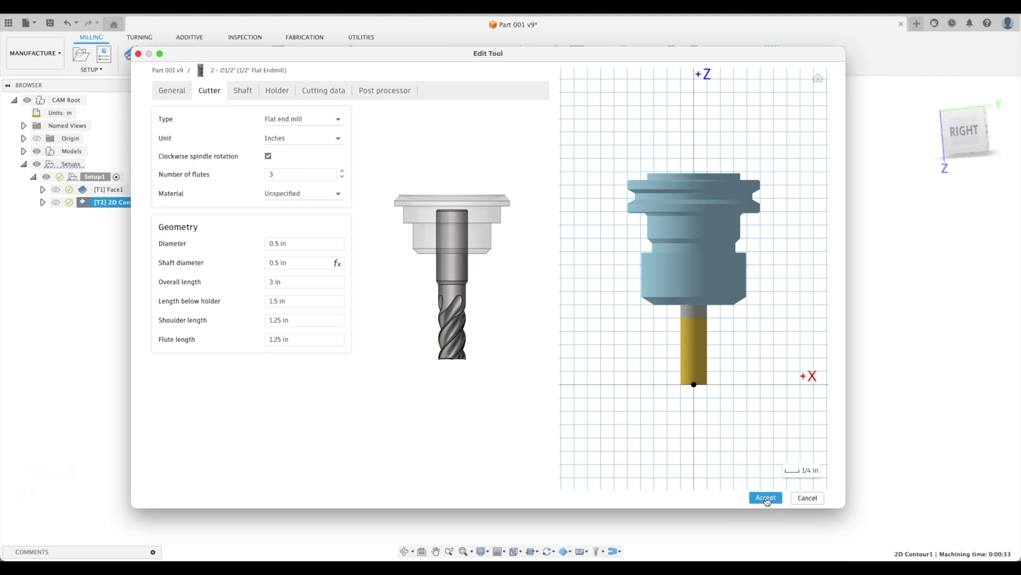
pyautogui.click(766, 497)
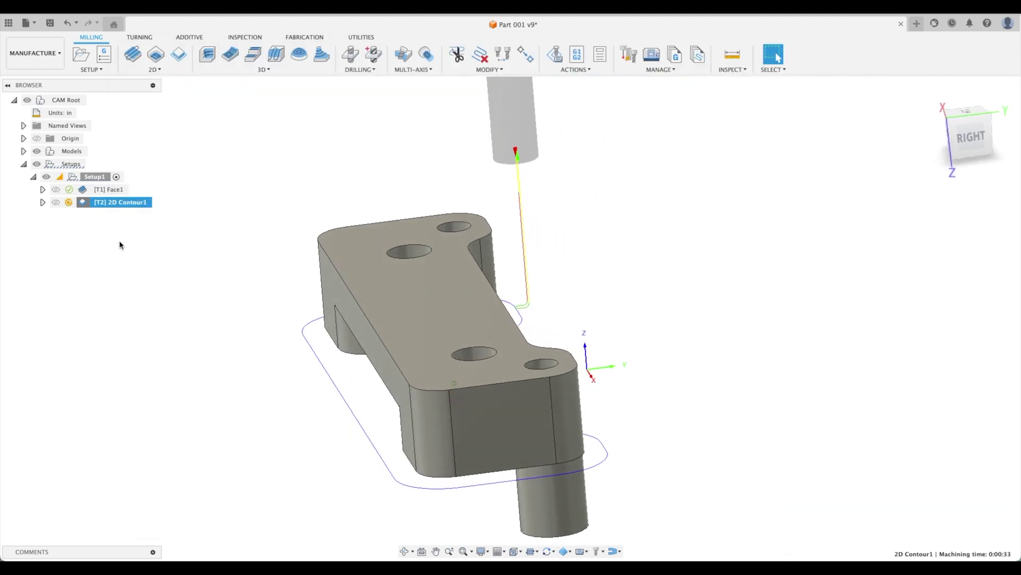
# Regenerate the 2D Contour toolpath with the edited tool
pyautogui.click(58, 203)
pyautogui.rightClick(83, 202)
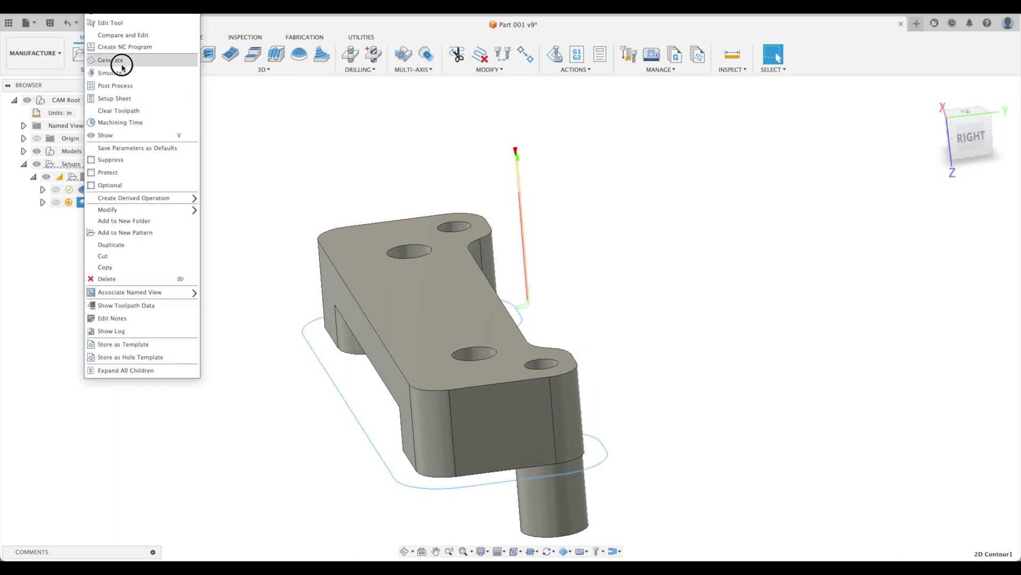
pyautogui.click(97, 283)
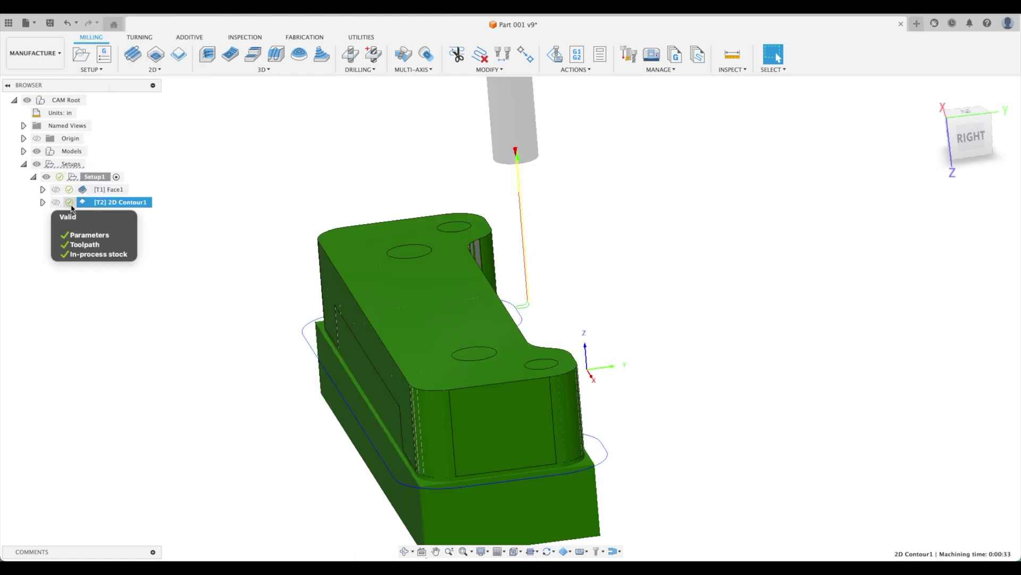
# Simulate the 2D Contour operation, adjusting the playback speed to watch the cut through to its end, and exit the simulation
pyautogui.rightClick(84, 203)
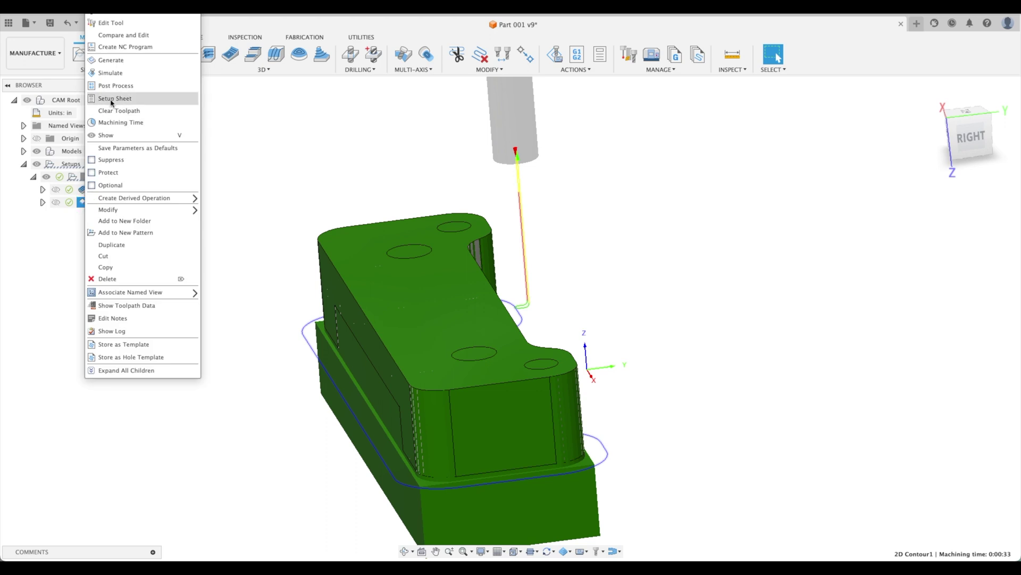
pyautogui.click(110, 73)
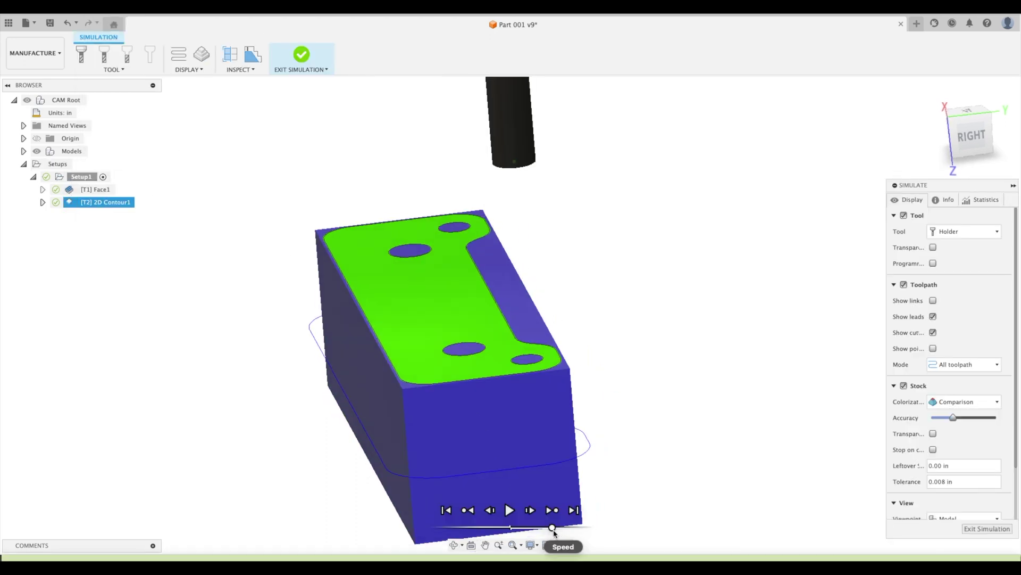
pyautogui.click(511, 511)
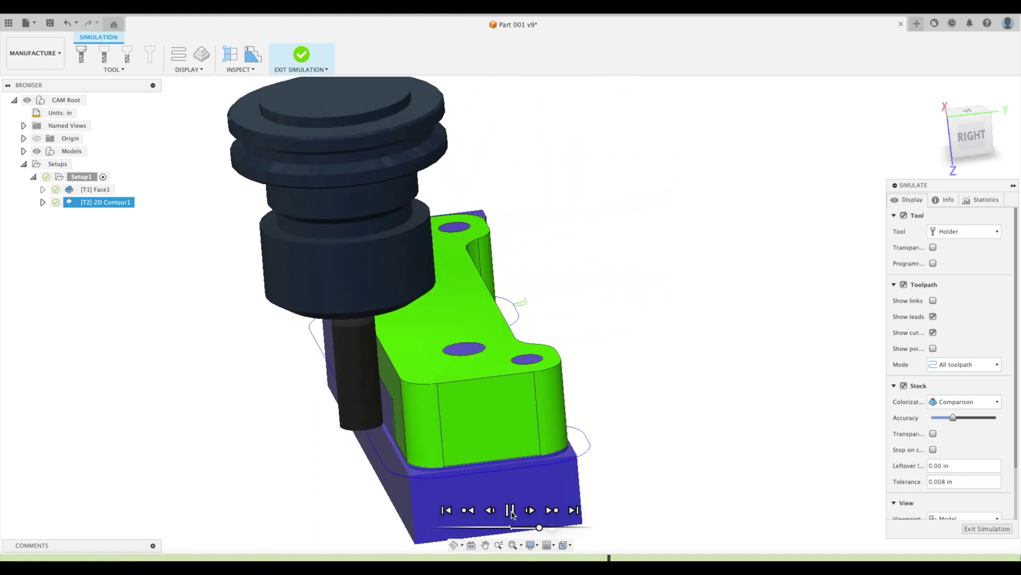
pyautogui.click(547, 529)
pyautogui.moveTo(547, 530); pyautogui.dragTo(554, 528)
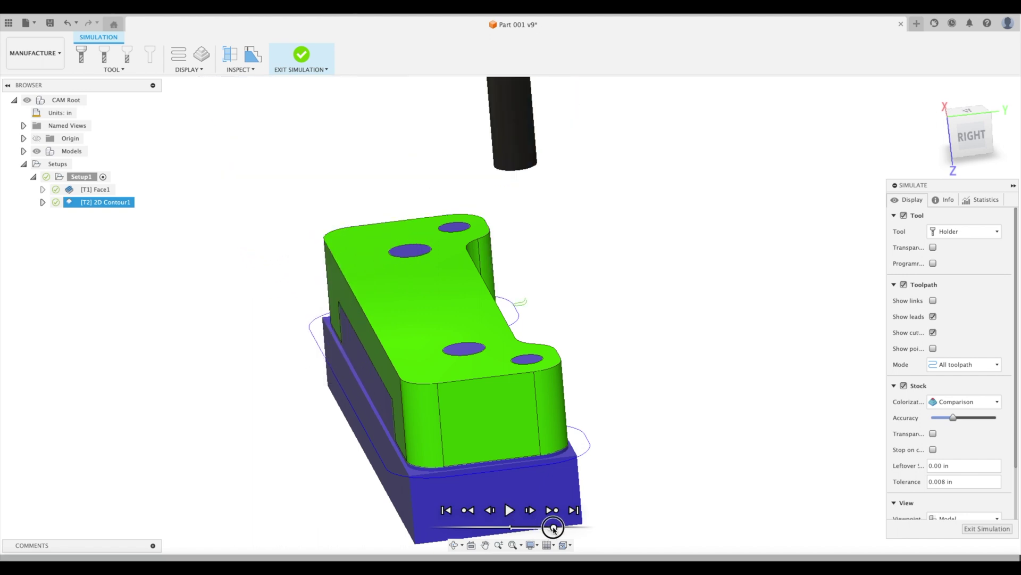
pyautogui.click(987, 529)
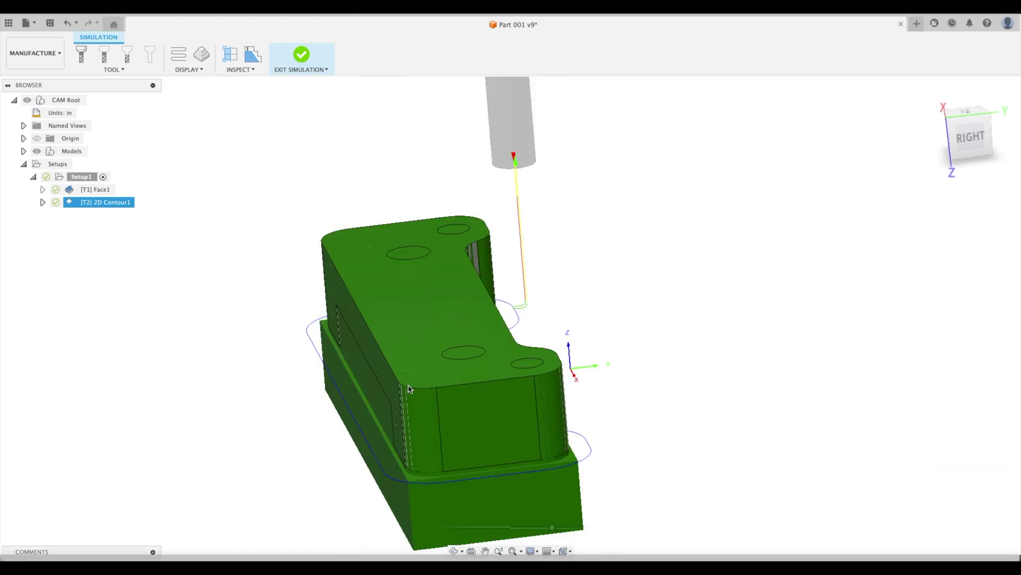
# Enable roughing passes in the 2D Contour with a maximum stepover of 0.1 in, and regenerate the toolpath
pyautogui.click(85, 205)
pyautogui.rightClick(89, 204)
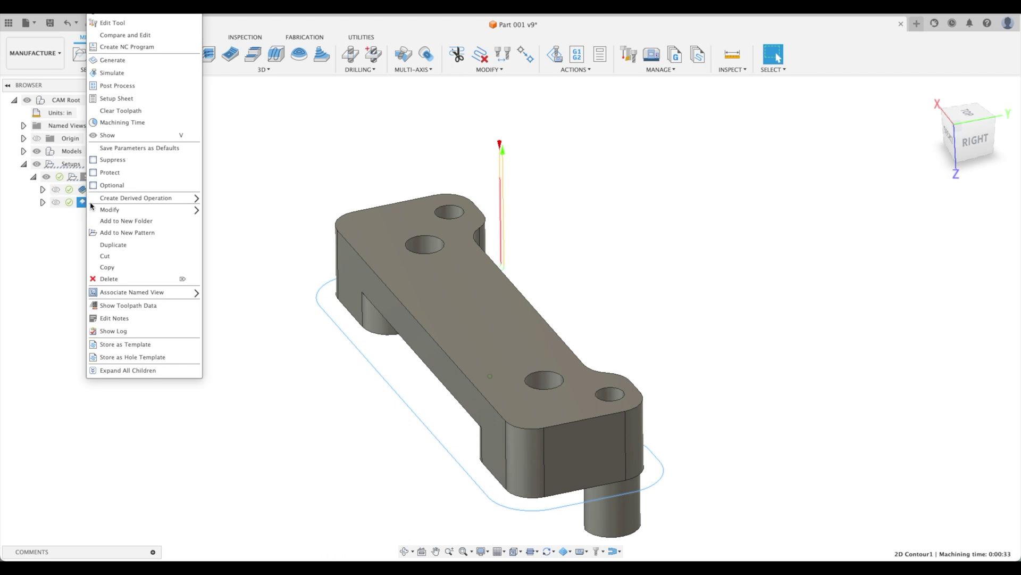
pyautogui.doubleClick(82, 203)
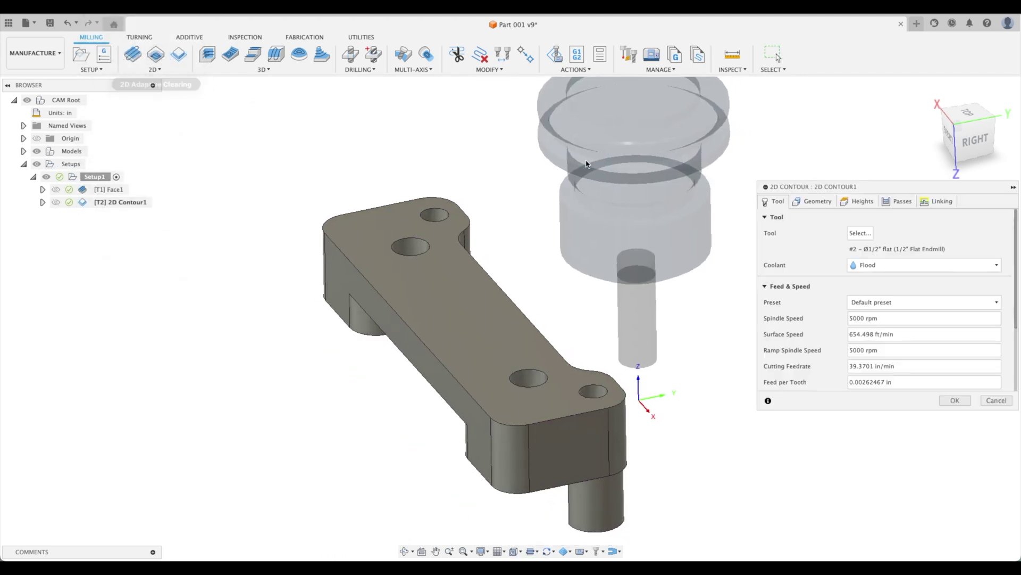
pyautogui.click(902, 203)
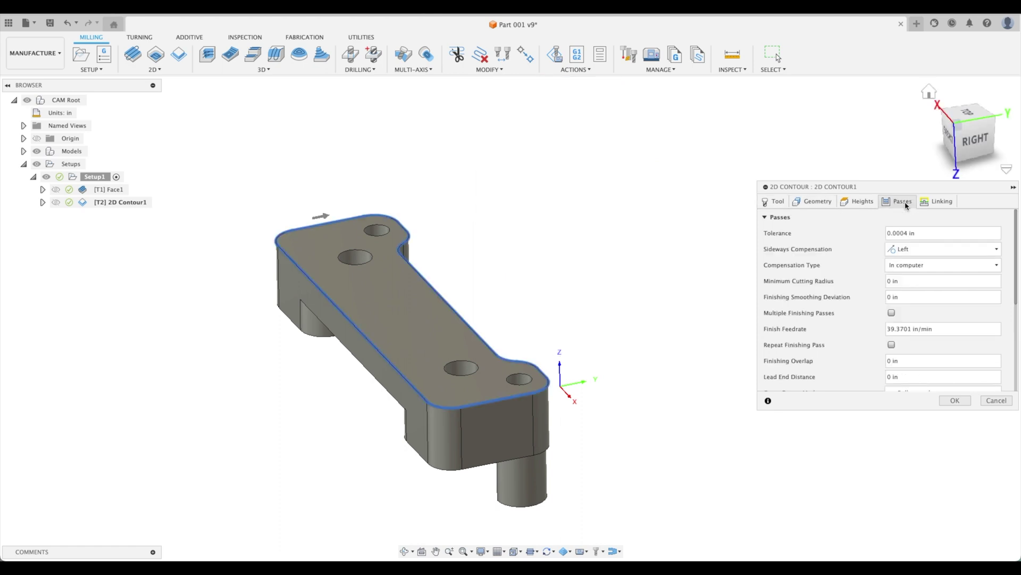
pyautogui.scroll(-5, 839, 311)
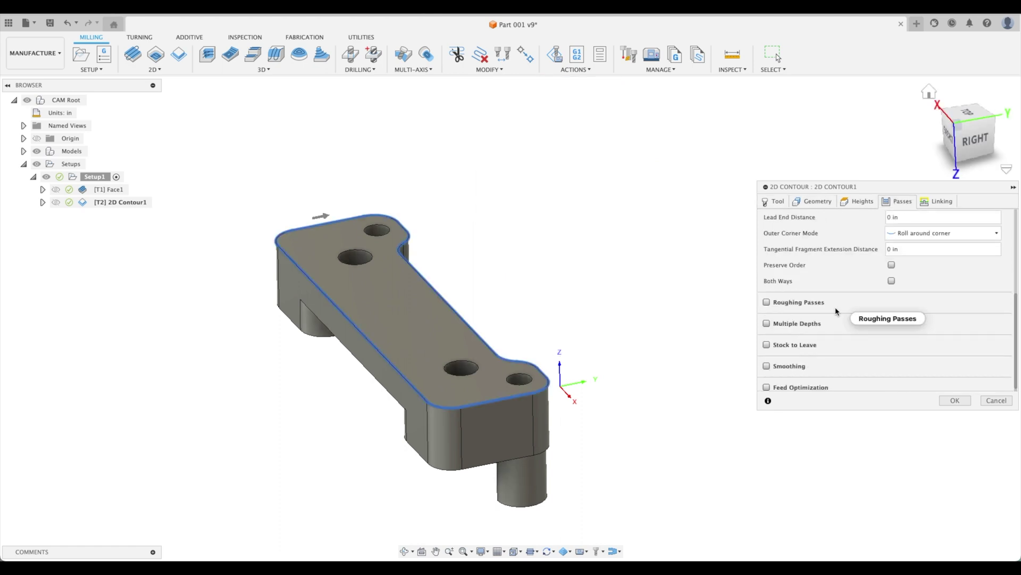
pyautogui.click(766, 302)
pyautogui.scroll(-3, 837, 323)
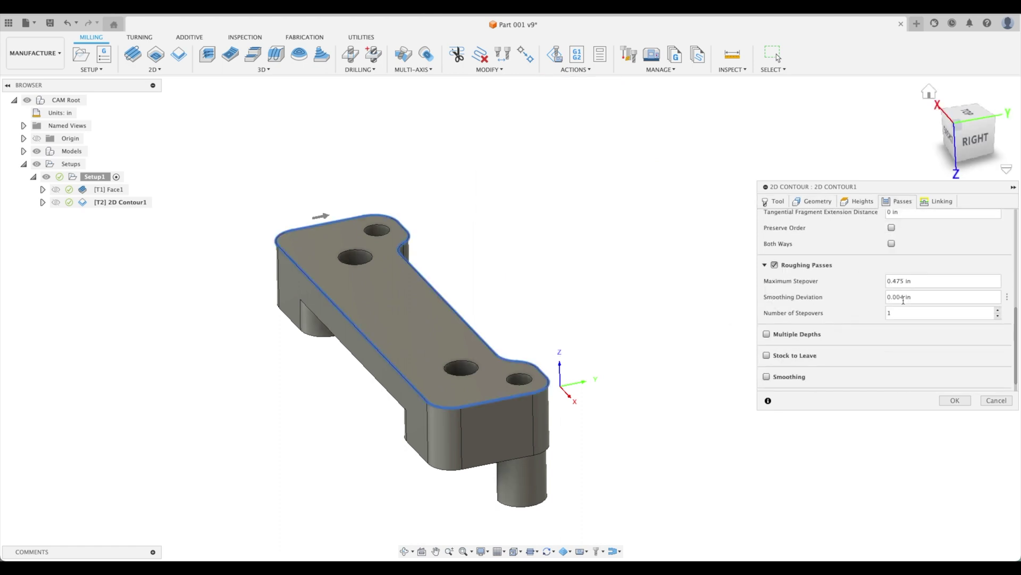
pyautogui.write('.1')
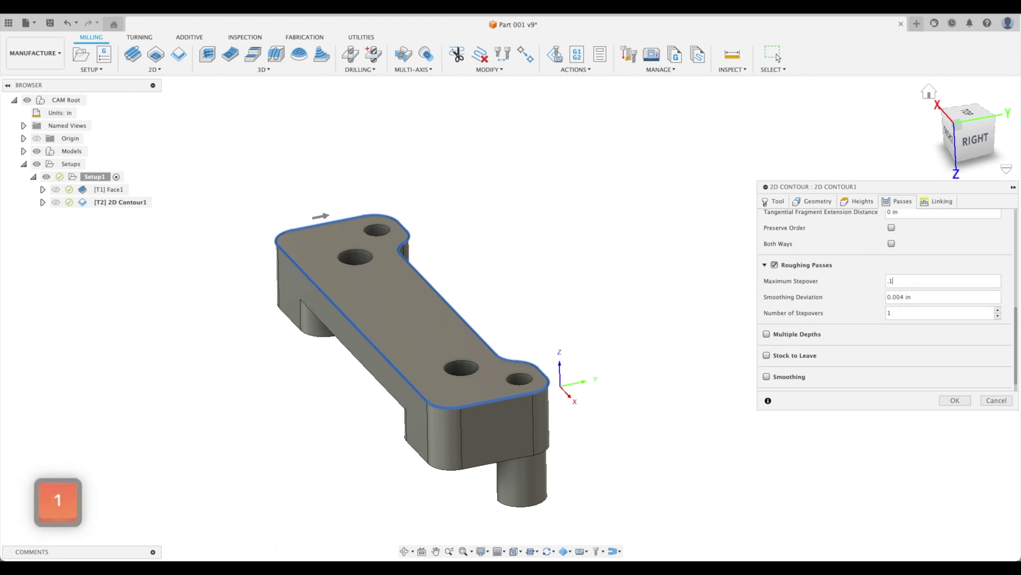
pyautogui.press('Return')
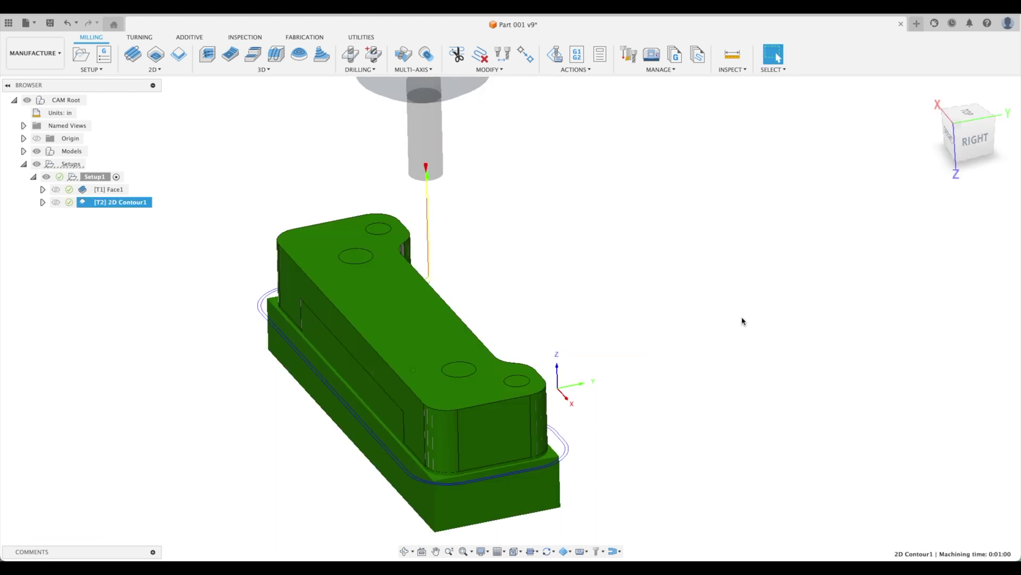
# Set the 2D Contour's number of roughing stepovers to 4 and regenerate the toolpath
pyautogui.rightClick(107, 202)
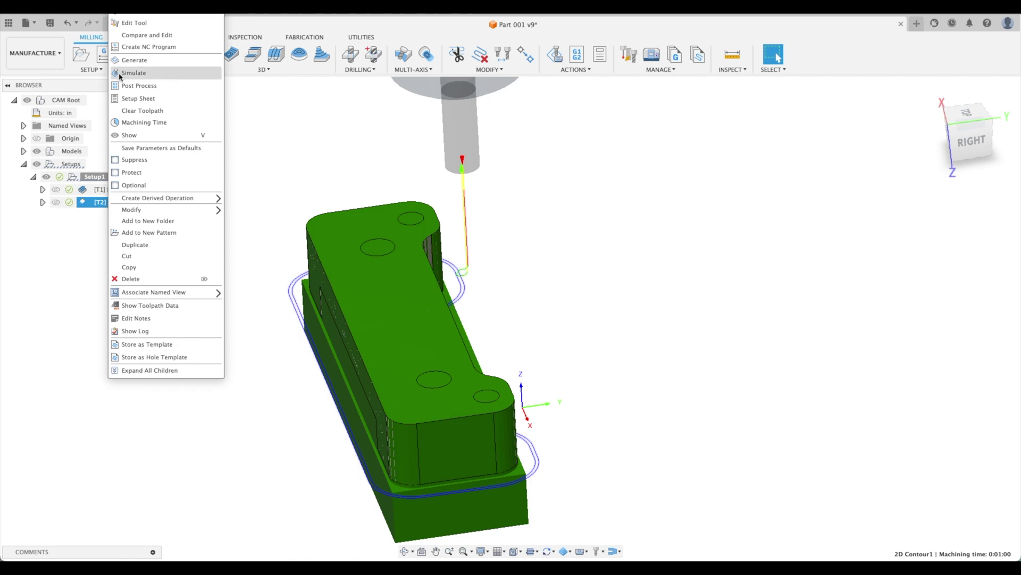
pyautogui.click(98, 232)
pyautogui.doubleClick(83, 203)
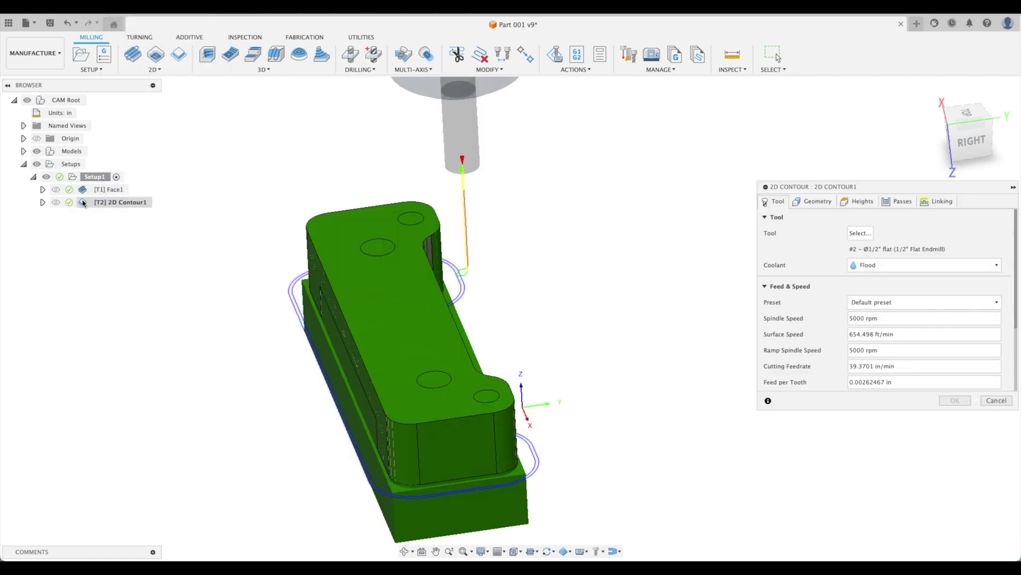
pyautogui.click(859, 201)
pyautogui.click(900, 201)
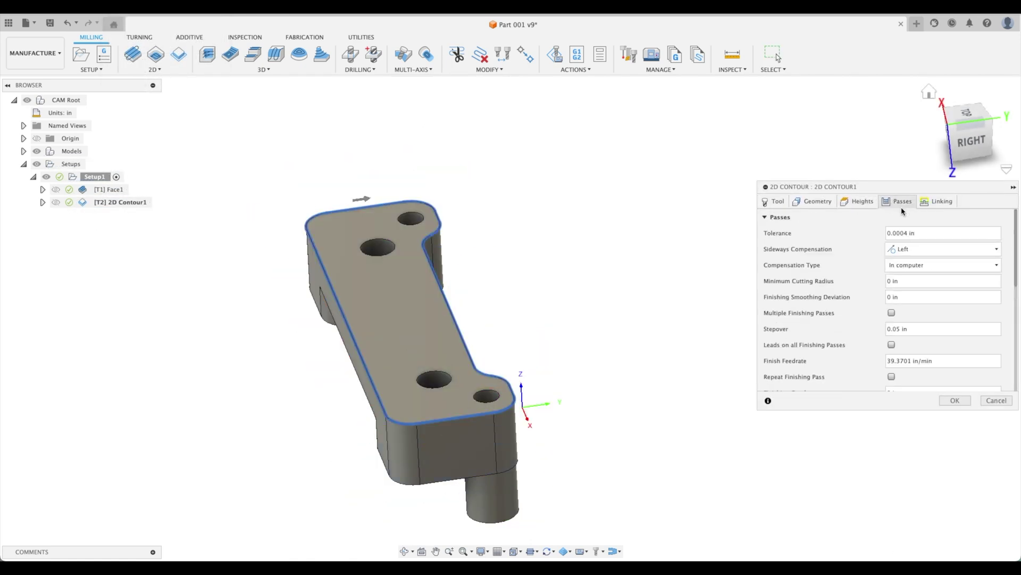
pyautogui.scroll(-10, 851, 327)
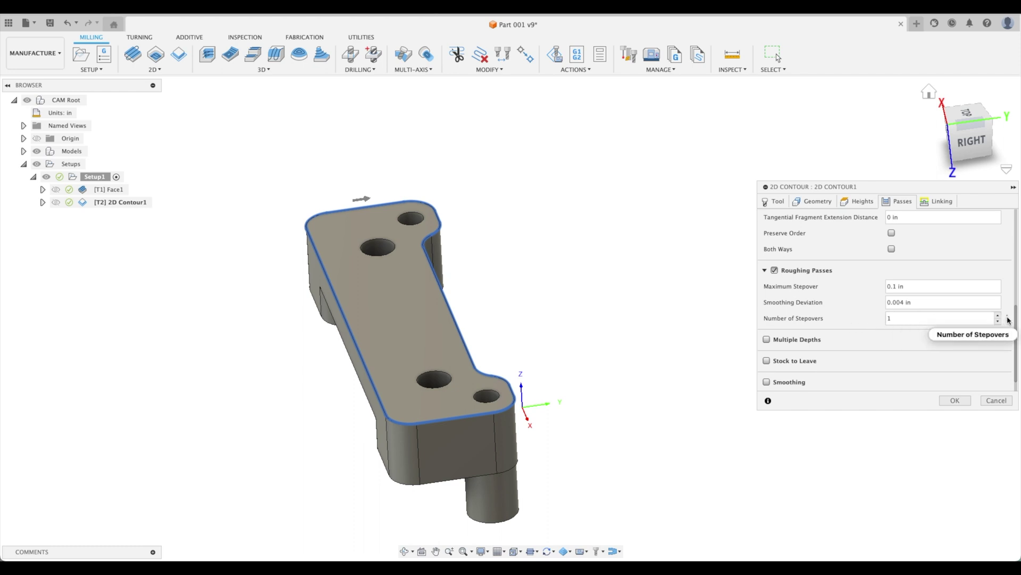
pyautogui.click(998, 315)
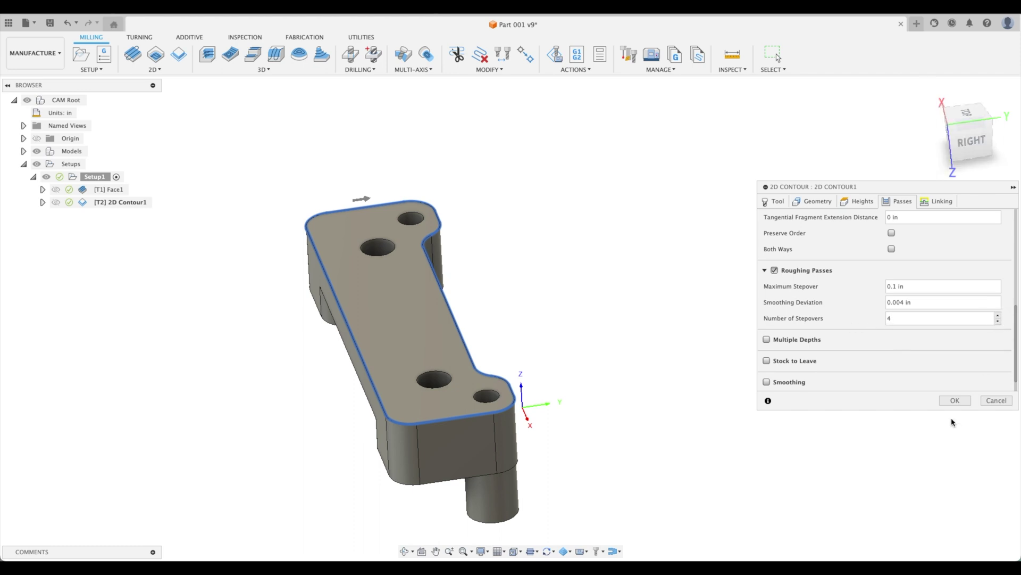
pyautogui.click(956, 401)
# Examine the stepover passes around the stock, and the part's outer profile without the toolpath, from several angles
pyautogui.keyDown('shift'); pyautogui.moveTo(273, 442); pyautogui.dragTo(455, 242, button='middle'); pyautogui.keyUp('shift')
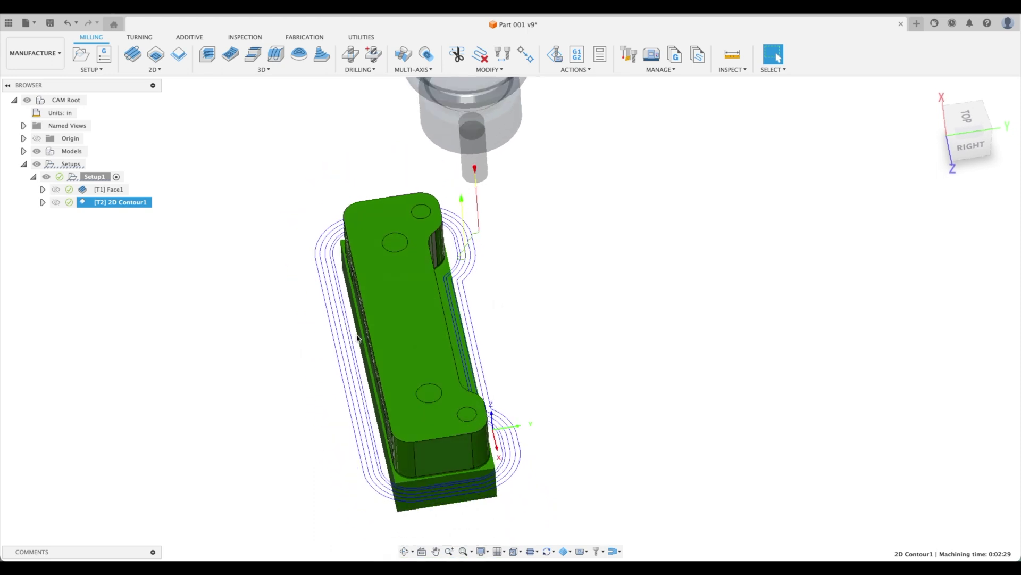
pyautogui.keyDown('shift'); pyautogui.moveTo(444, 270); pyautogui.dragTo(440, 250, button='middle'); pyautogui.keyUp('shift')
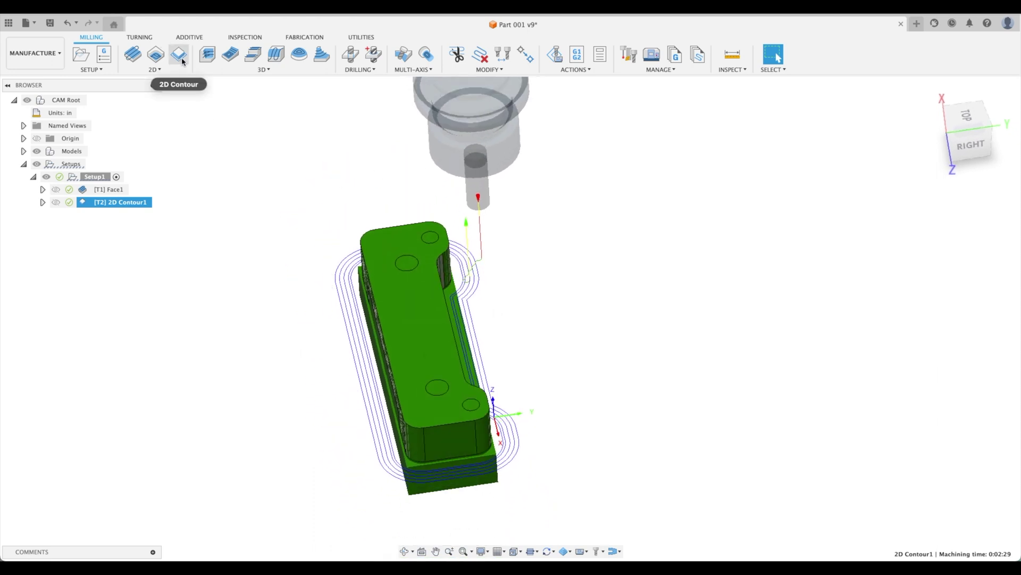
pyautogui.keyDown('shift'); pyautogui.moveTo(422, 312); pyautogui.dragTo(340, 337, button='middle'); pyautogui.keyUp('shift')
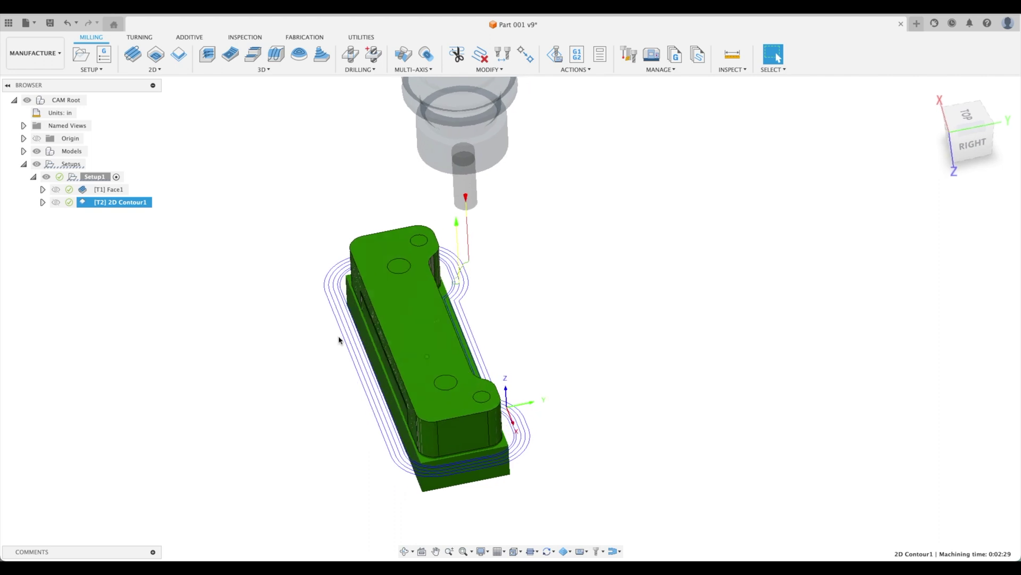
pyautogui.click(253, 310)
pyautogui.click(107, 201)
pyautogui.click(460, 284)
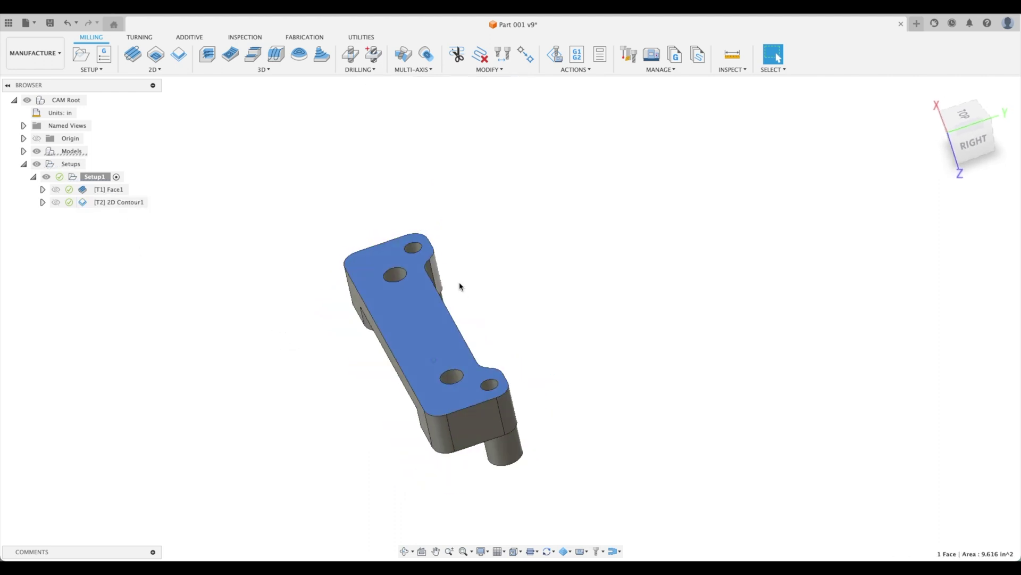
pyautogui.keyDown('shift'); pyautogui.moveTo(461, 285); pyautogui.dragTo(483, 275, button='middle'); pyautogui.keyUp('shift')
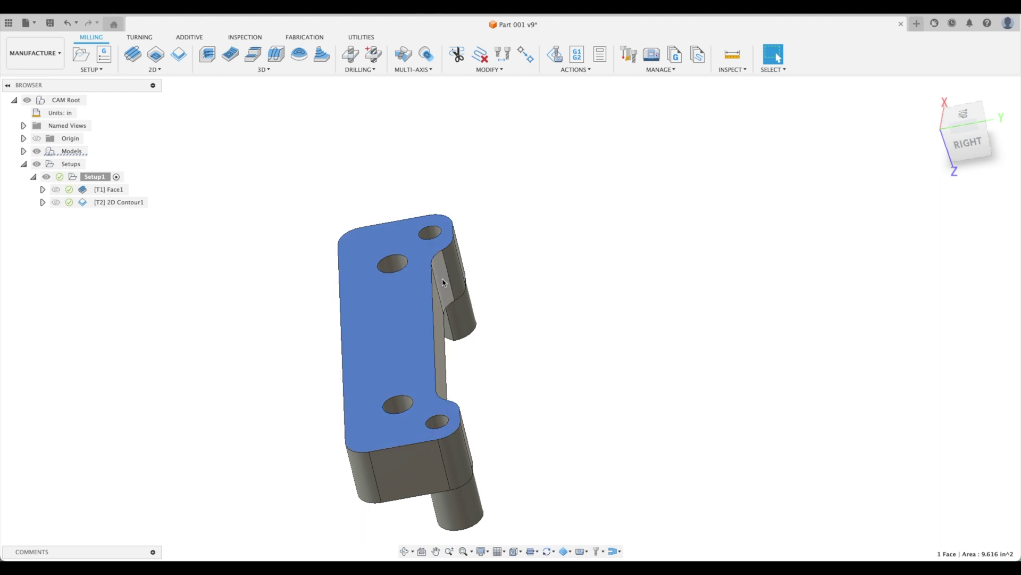
pyautogui.keyDown('shift'); pyautogui.moveTo(469, 404); pyautogui.dragTo(382, 214, button='middle'); pyautogui.keyUp('shift')
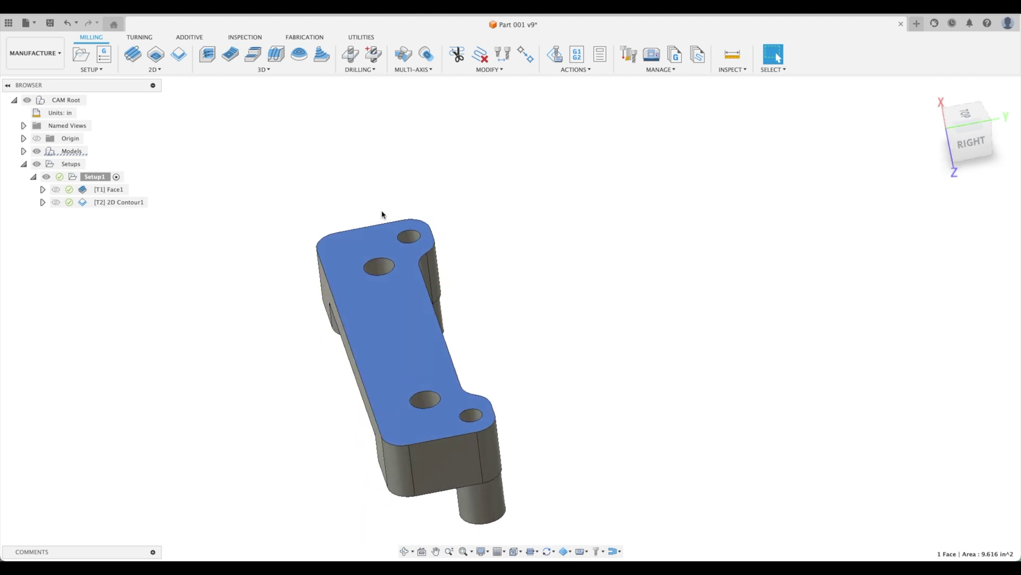
pyautogui.click(112, 202)
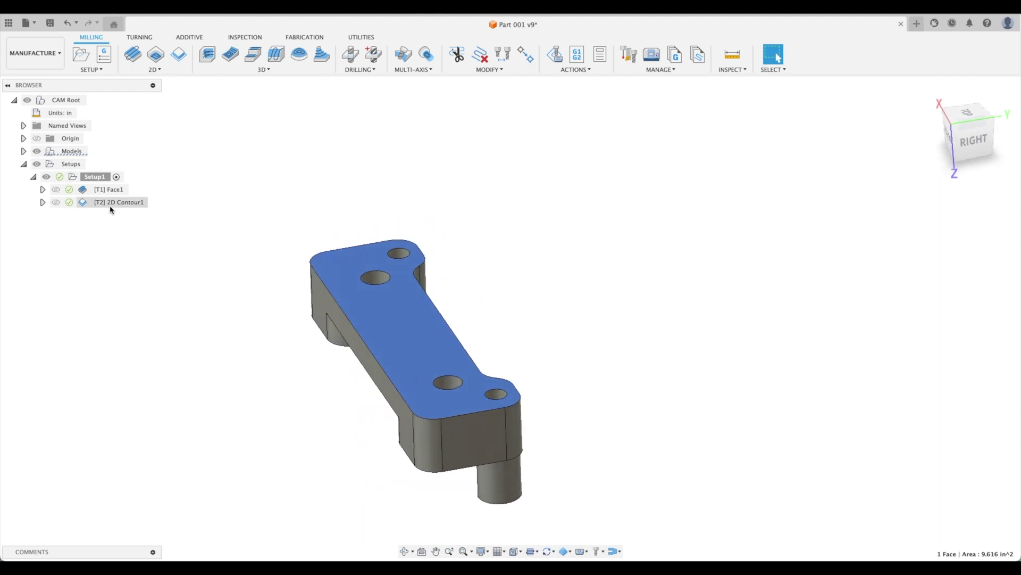
# Delete the 2D Contour operation and start a 2D Adaptive Clearing that uses the 1/2" Flat Endmill
pyautogui.rightClick(106, 206)
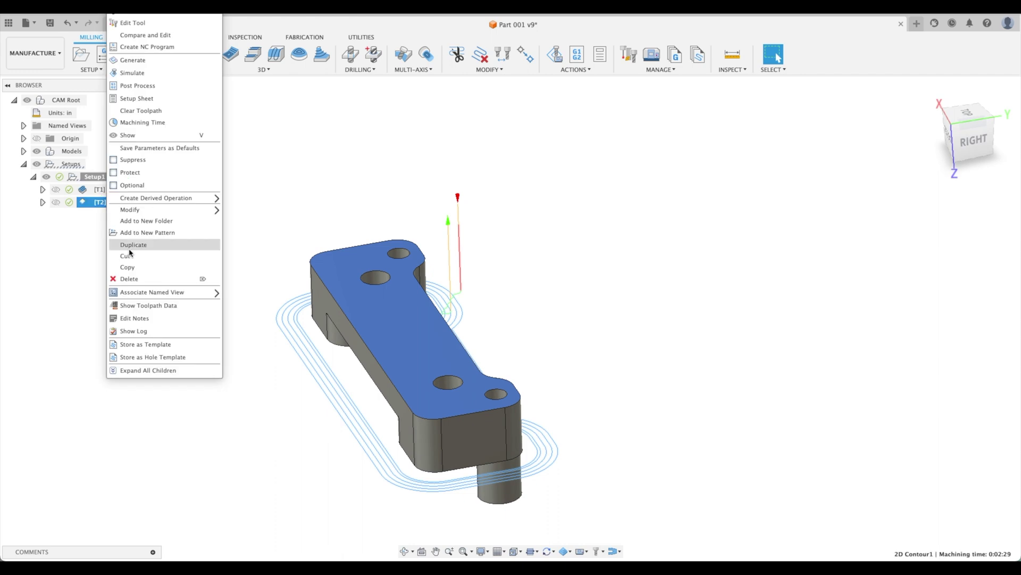
pyautogui.click(130, 278)
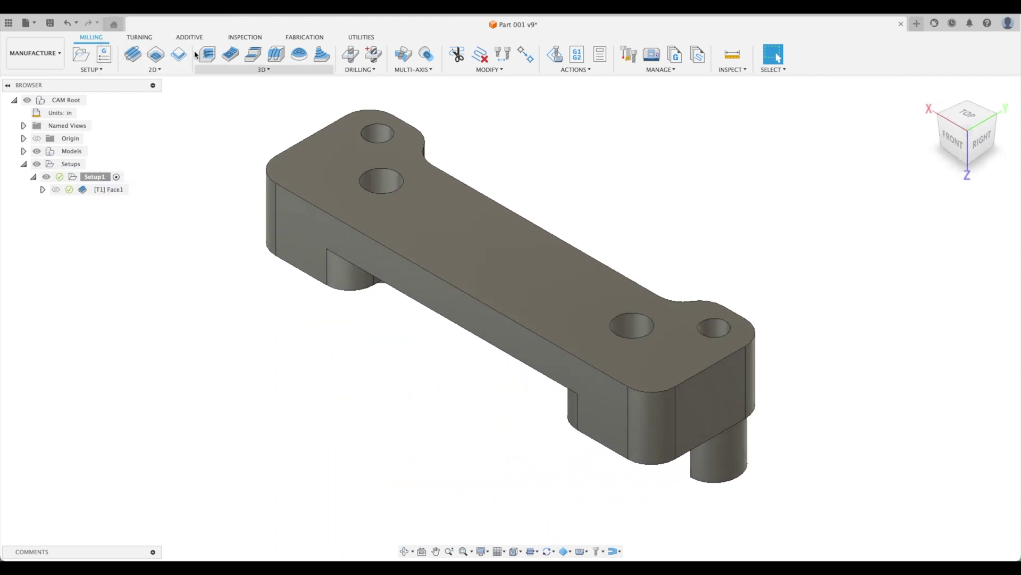
pyautogui.click(156, 56)
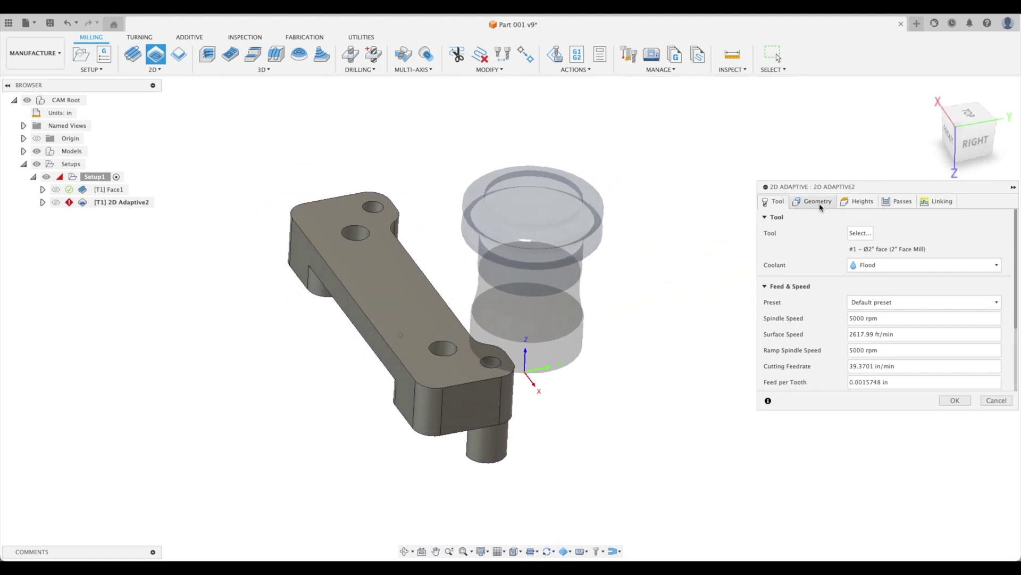
pyautogui.click(860, 233)
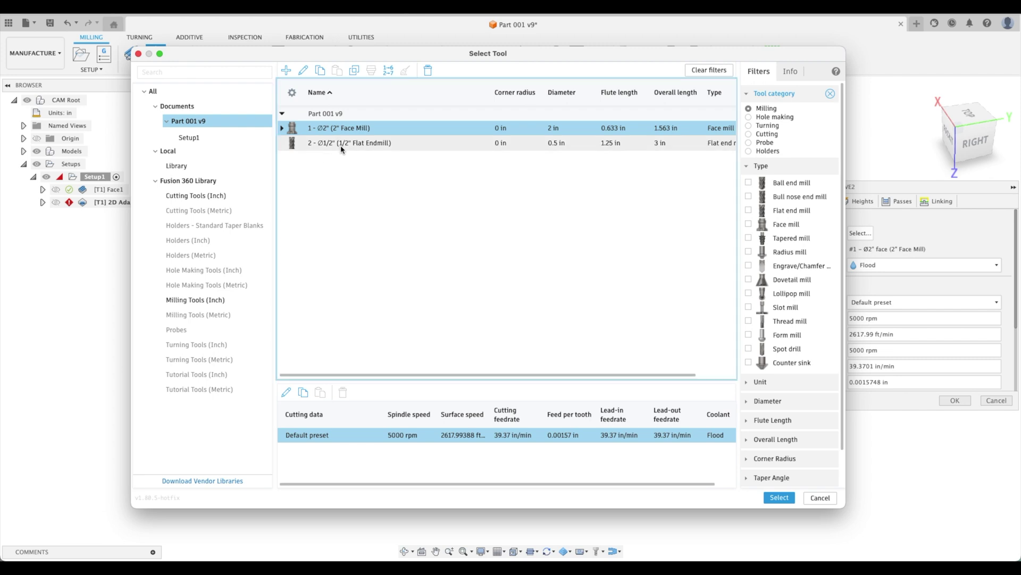
pyautogui.doubleClick(341, 149)
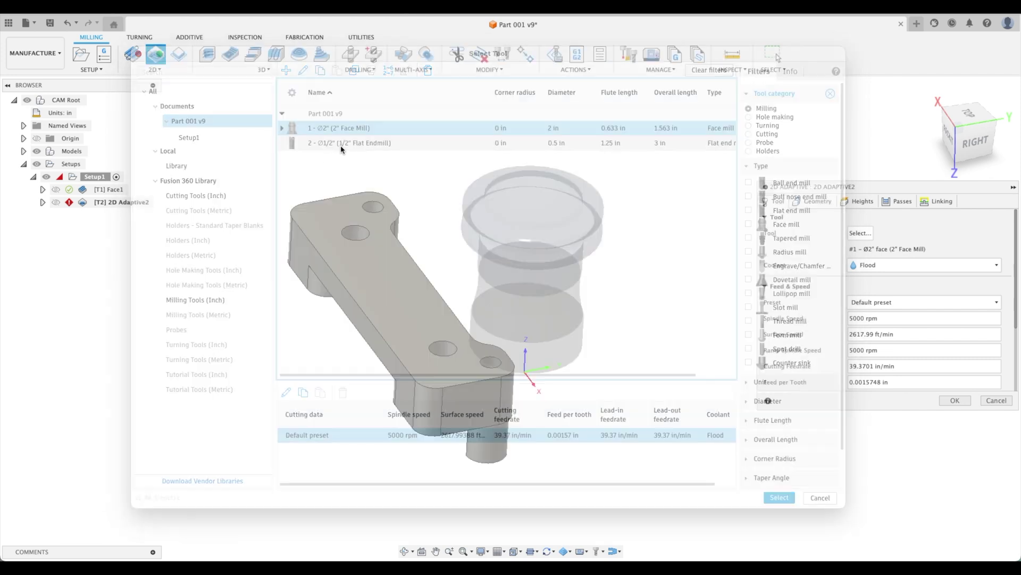
# Select the outer edge chain of the part's top face as the 2D Adaptive's machining geometry
pyautogui.click(814, 201)
pyautogui.keyDown('shift'); pyautogui.moveTo(407, 342); pyautogui.dragTo(385, 351, button='middle'); pyautogui.keyUp('shift')
pyautogui.click(385, 352)
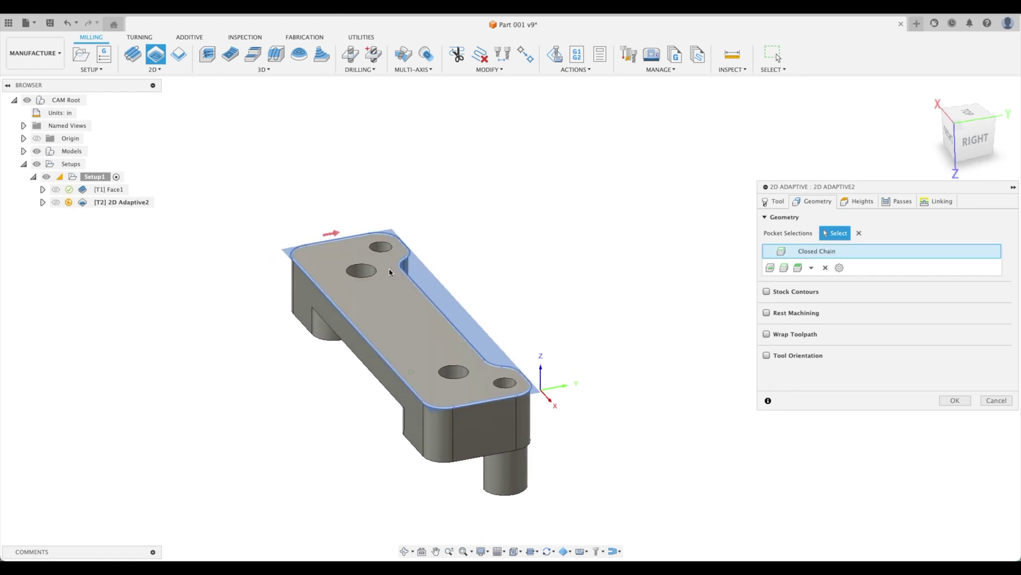
pyautogui.scroll(3, 459, 310)
pyautogui.keyDown('shift'); pyautogui.moveTo(520, 344); pyautogui.dragTo(612, 366, button='middle'); pyautogui.keyUp('shift')
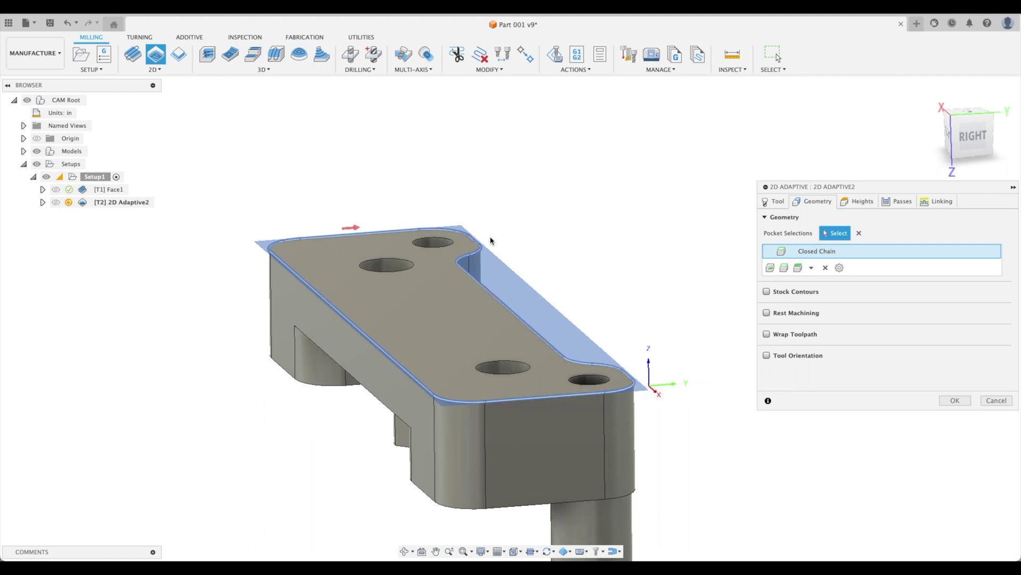
pyautogui.keyDown('shift'); pyautogui.moveTo(275, 242); pyautogui.dragTo(270, 242, button='middle'); pyautogui.keyUp('shift')
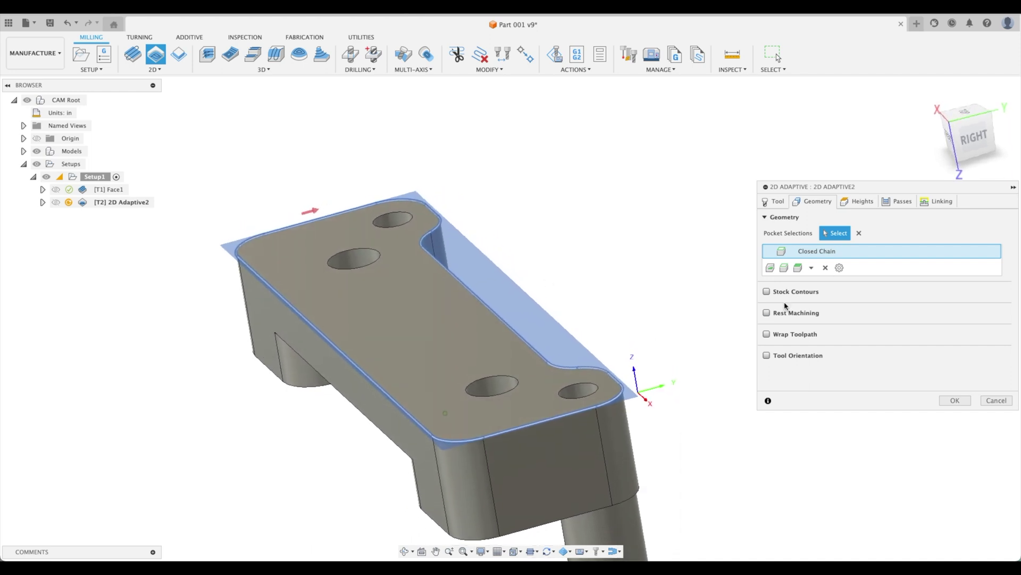
# Set the bottom height from the underside face of the part's main body with an offset of -0.05 in
pyautogui.click(858, 201)
pyautogui.scroll(-2, 783, 347)
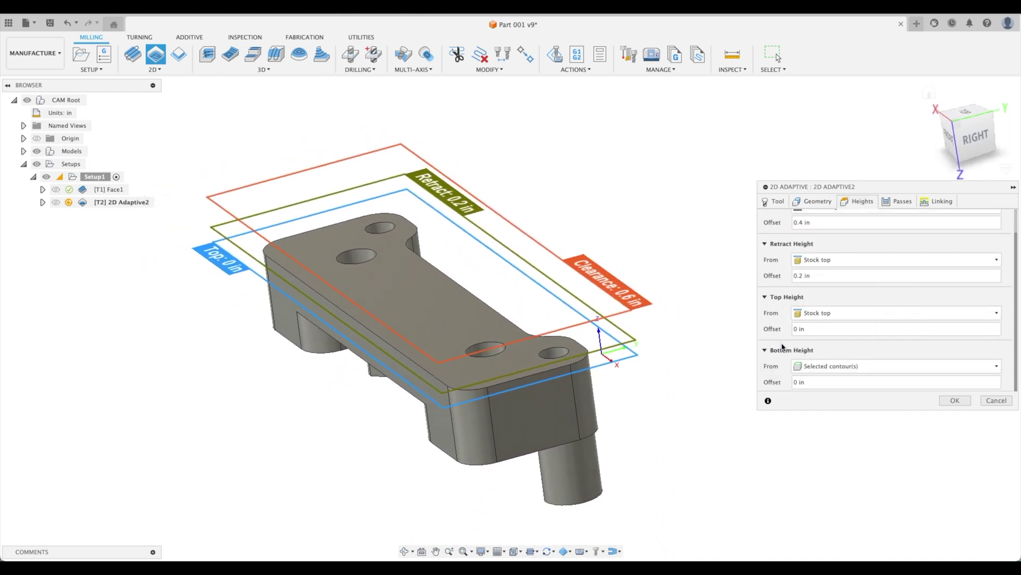
pyautogui.click(827, 366)
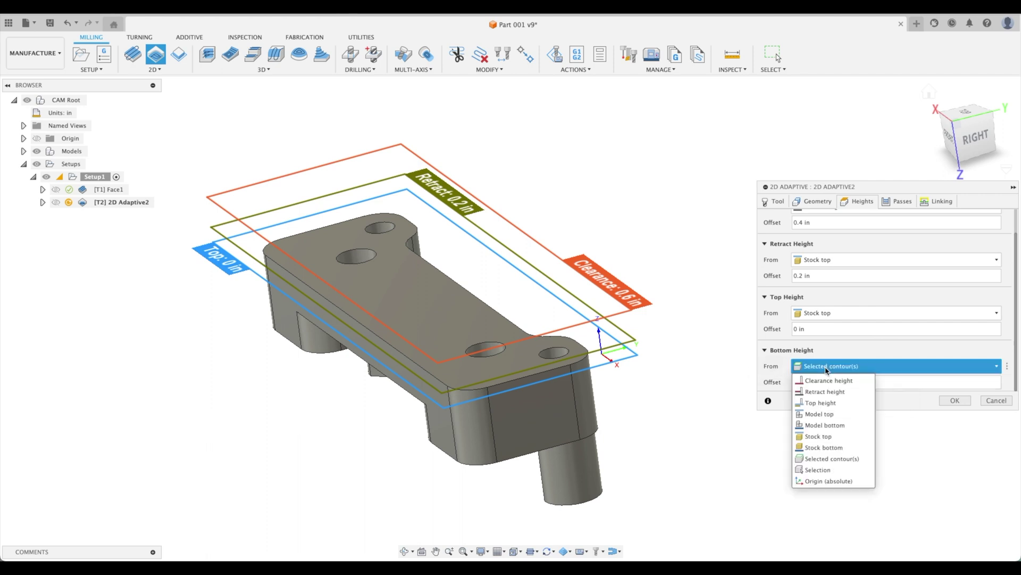
pyautogui.click(827, 470)
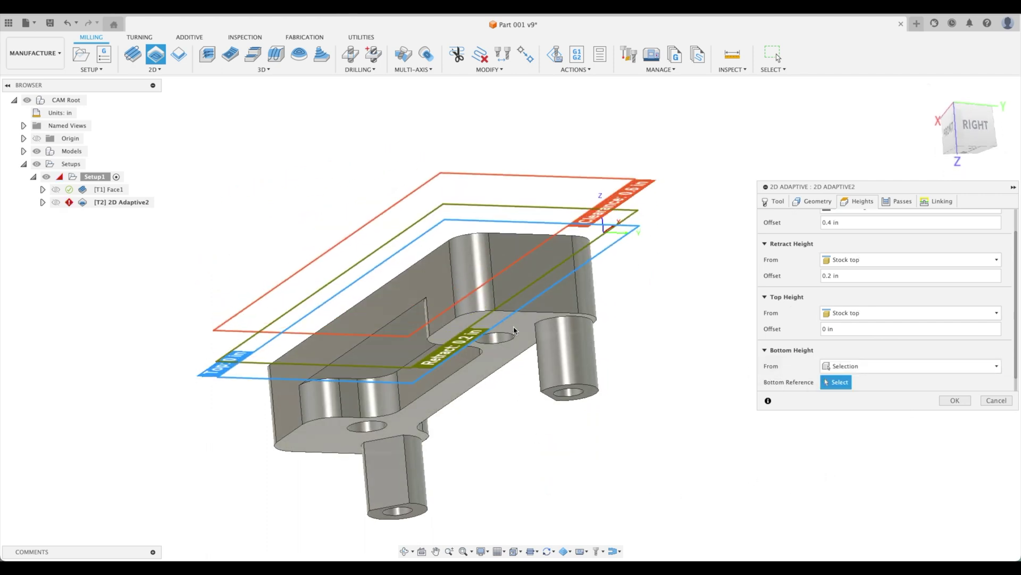
pyautogui.click(510, 332)
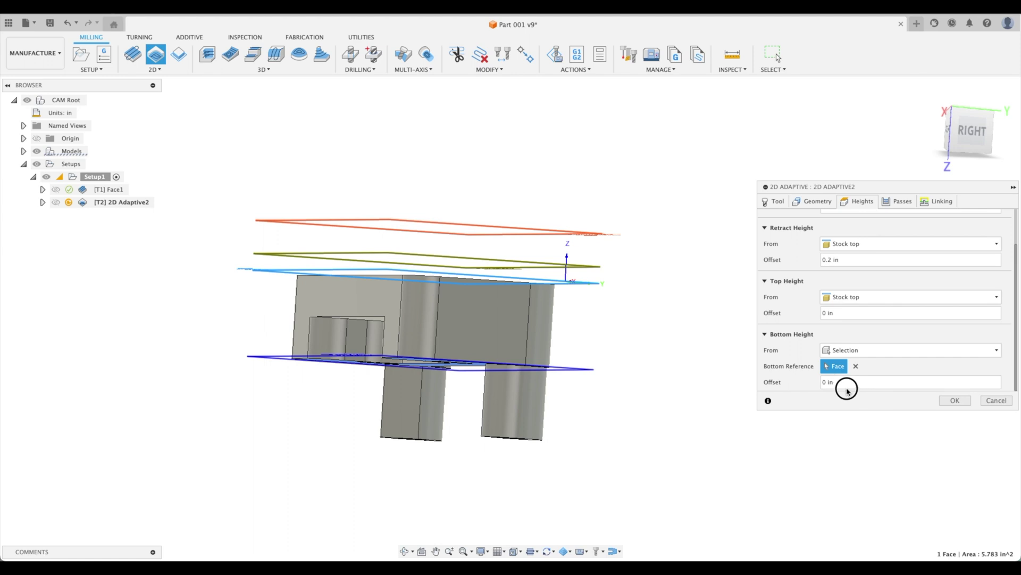
pyautogui.write('-.05')
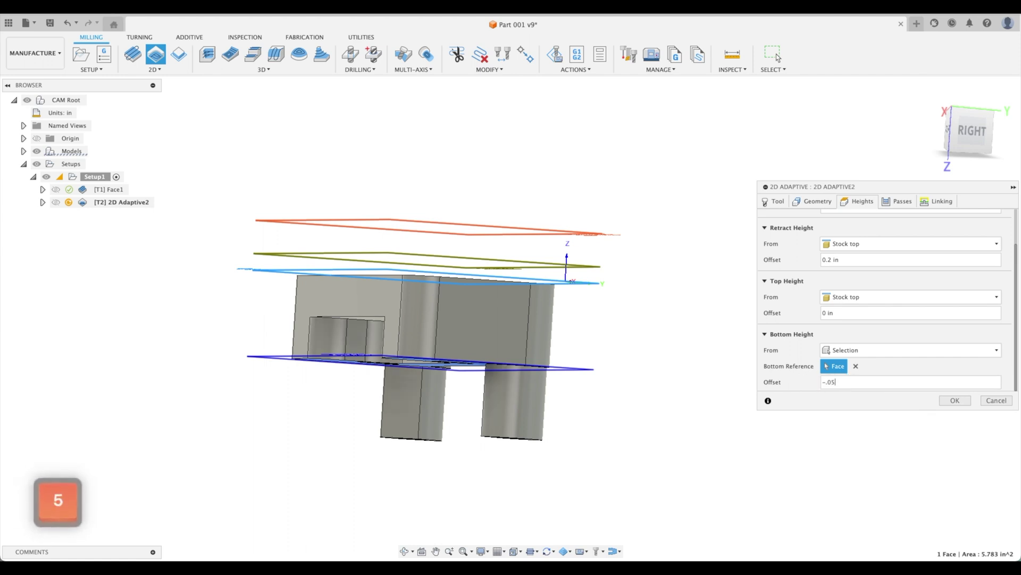
# Set the optimal load of the 2D Adaptive passes to 0.1 in
pyautogui.click(900, 201)
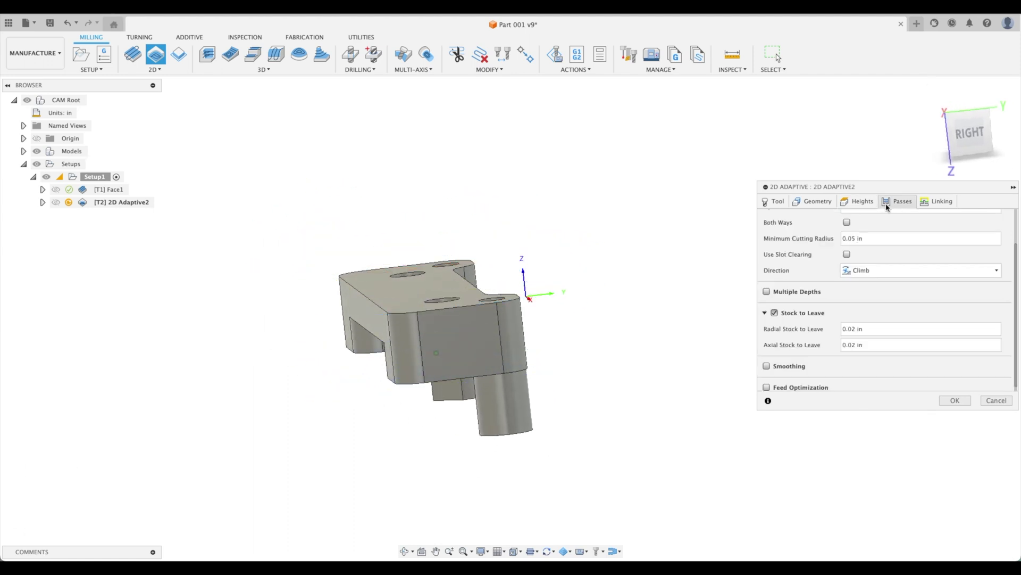
pyautogui.scroll(2, 804, 265)
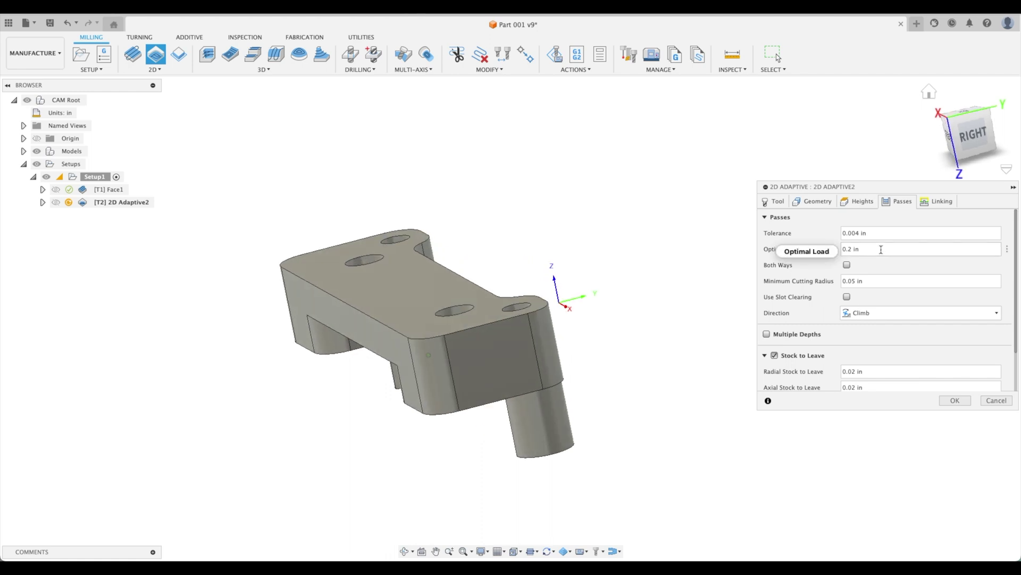
pyautogui.click(837, 250)
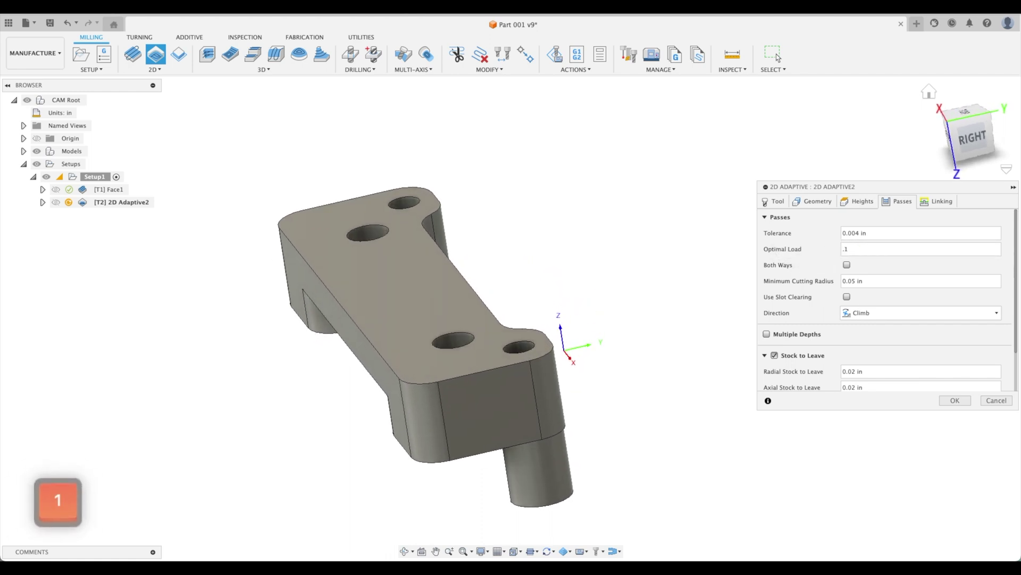
# Set the radial stock to leave to 0.01 in and the axial stock to leave to 0, and generate the toolpath
pyautogui.scroll(-3, 819, 264)
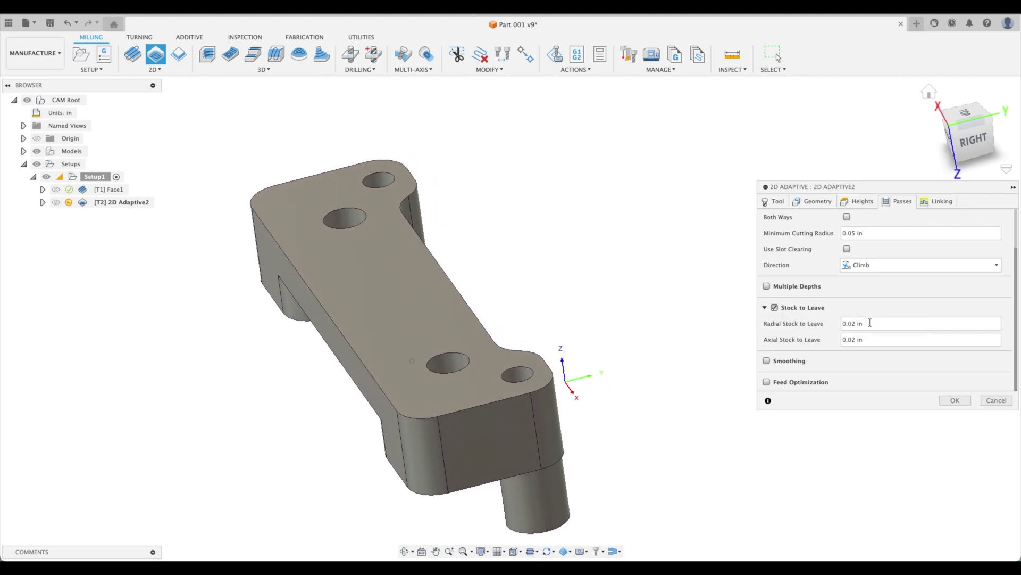
pyautogui.moveTo(880, 323); pyautogui.dragTo(818, 327)
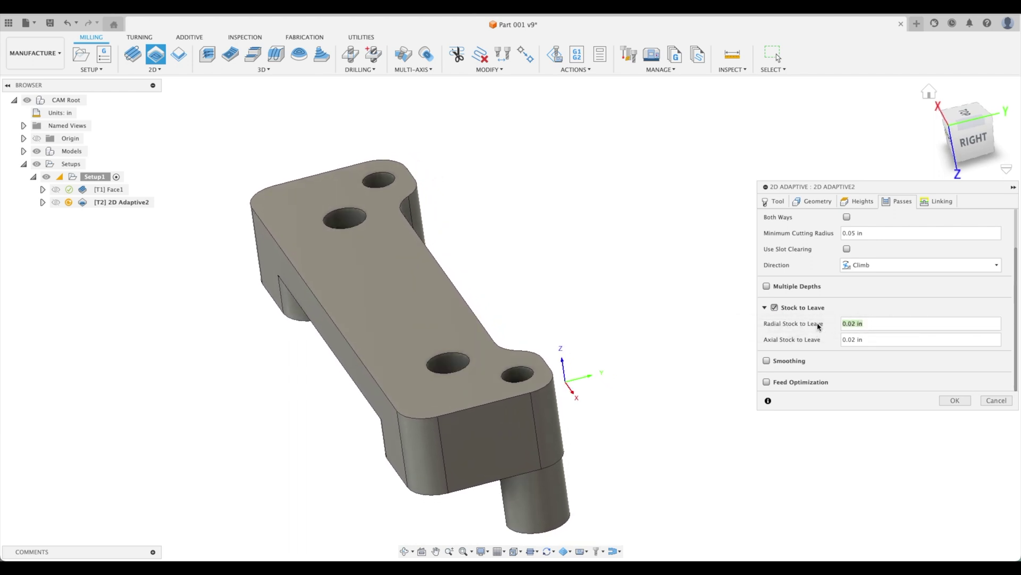
pyautogui.write('.01')
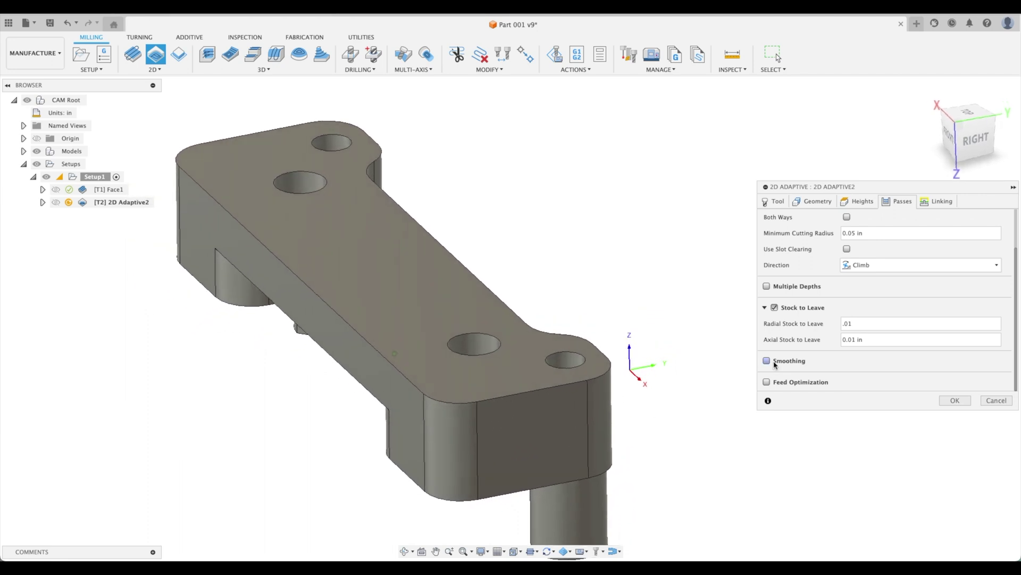
pyautogui.keyDown('shift'); pyautogui.moveTo(867, 343); pyautogui.dragTo(858, 342, button='middle'); pyautogui.keyUp('shift')
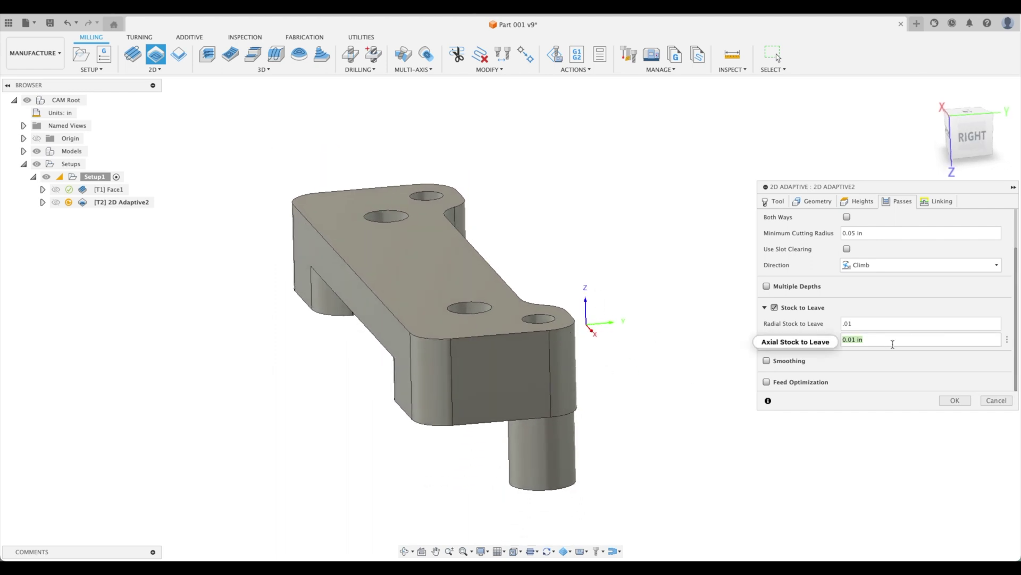
pyautogui.write('0')
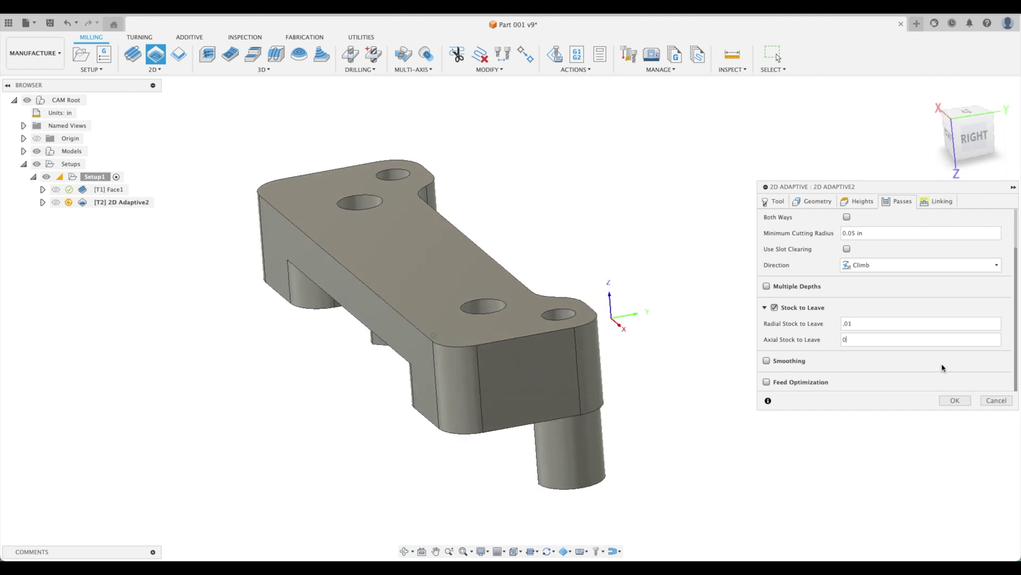
pyautogui.click(959, 400)
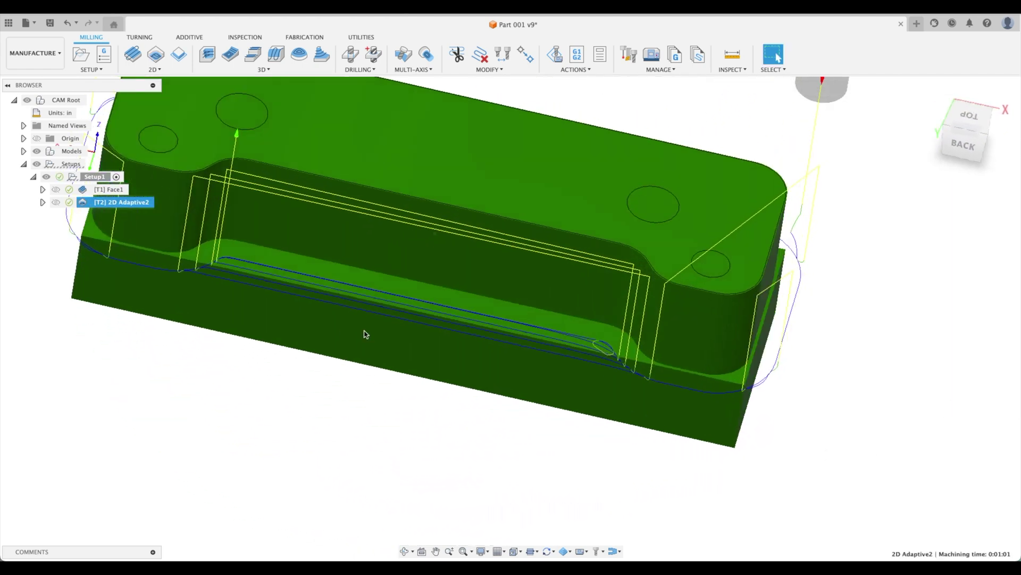
# Simulate the 2D Adaptive operation, play the cut through to its end, and exit the simulation
pyautogui.rightClick(109, 205)
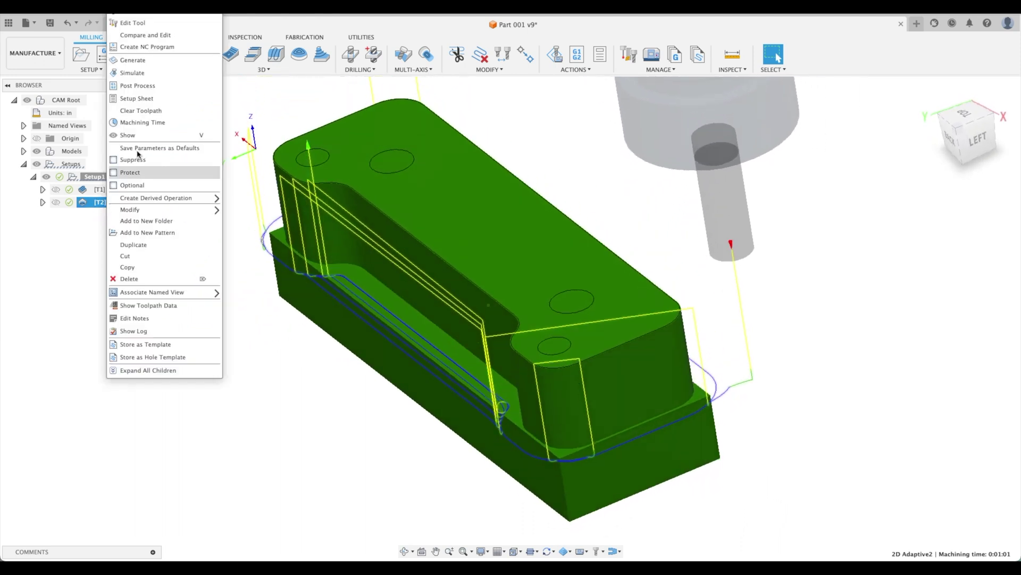
pyautogui.click(151, 75)
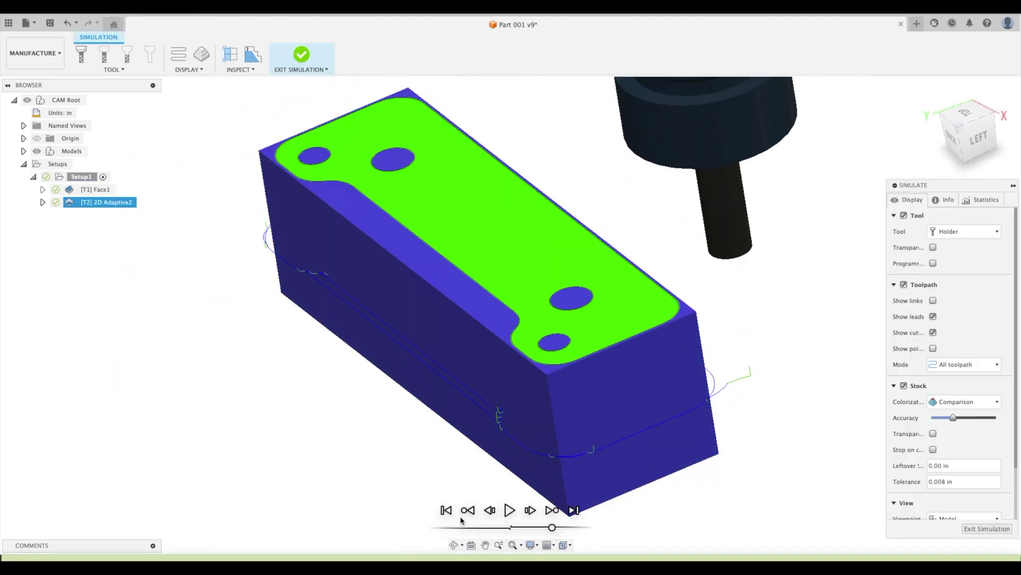
pyautogui.click(509, 510)
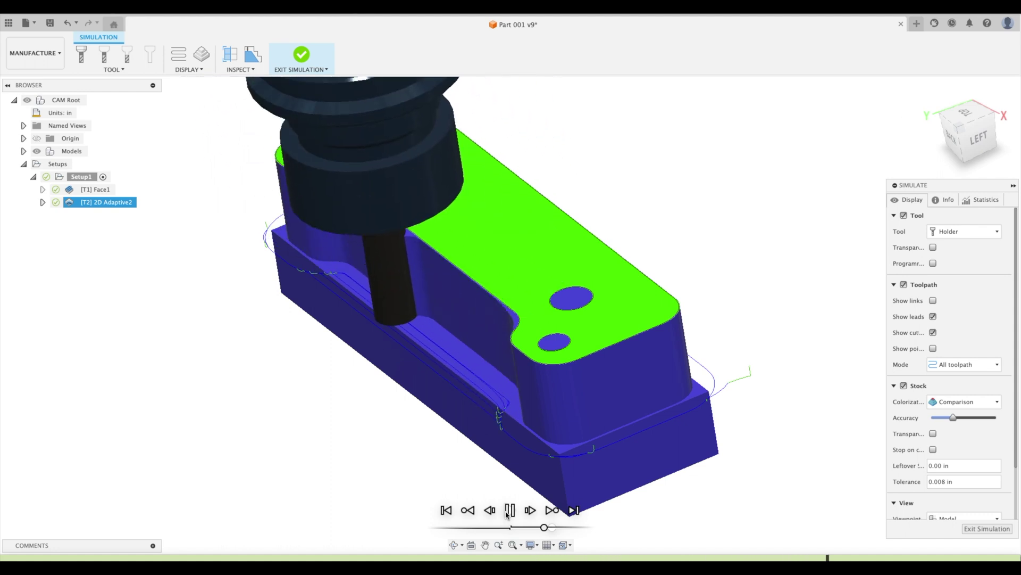
pyautogui.click(509, 511)
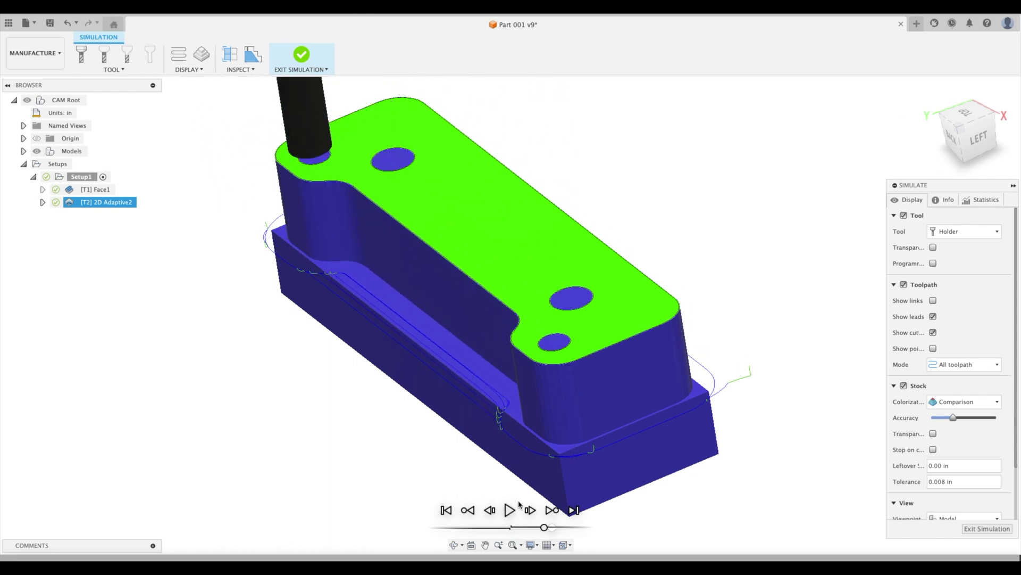
pyautogui.keyDown('shift'); pyautogui.moveTo(641, 515); pyautogui.dragTo(939, 501, button='middle'); pyautogui.keyUp('shift')
pyautogui.click(986, 528)
# Reopen the 2D Adaptive operation for editing and set its retraction policy to Minimum retraction
pyautogui.keyDown('shift'); pyautogui.moveTo(854, 502); pyautogui.dragTo(664, 268, button='middle'); pyautogui.keyUp('shift')
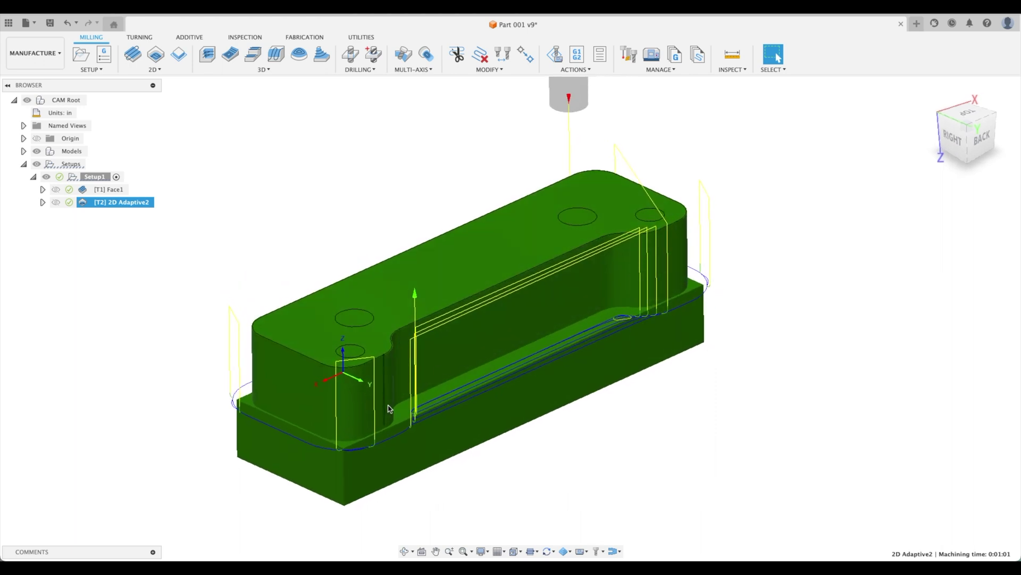
pyautogui.scroll(6, 372, 442)
pyautogui.keyDown('shift'); pyautogui.moveTo(394, 475); pyautogui.dragTo(354, 452, button='middle'); pyautogui.keyUp('shift')
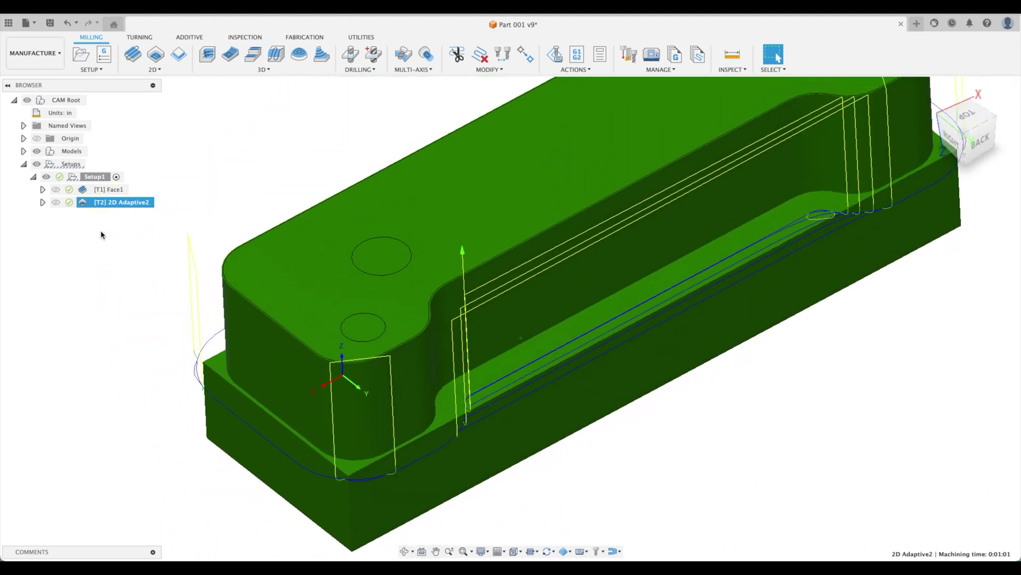
pyautogui.doubleClick(85, 205)
pyautogui.doubleClick(86, 207)
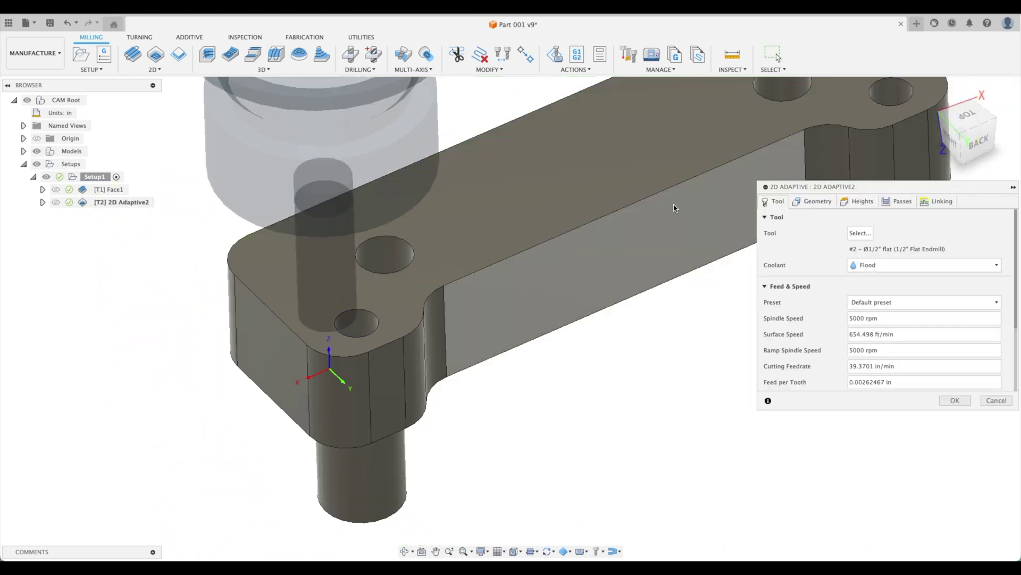
pyautogui.click(938, 201)
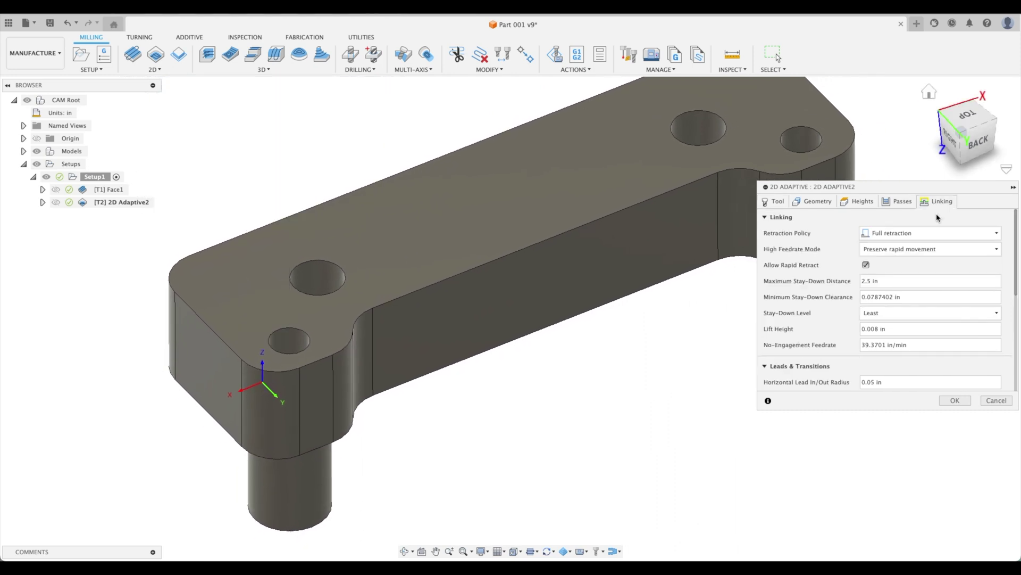
pyautogui.click(898, 235)
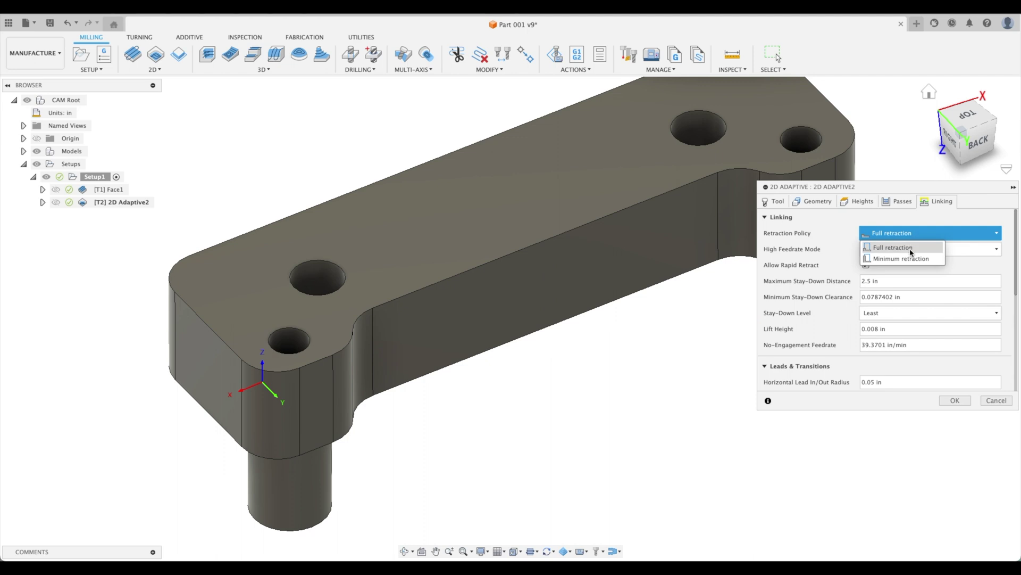
pyautogui.click(910, 258)
# Review the explanation of the maximum stay-down distance and set the stay-down level to 50%
pyautogui.scroll(-1, 821, 264)
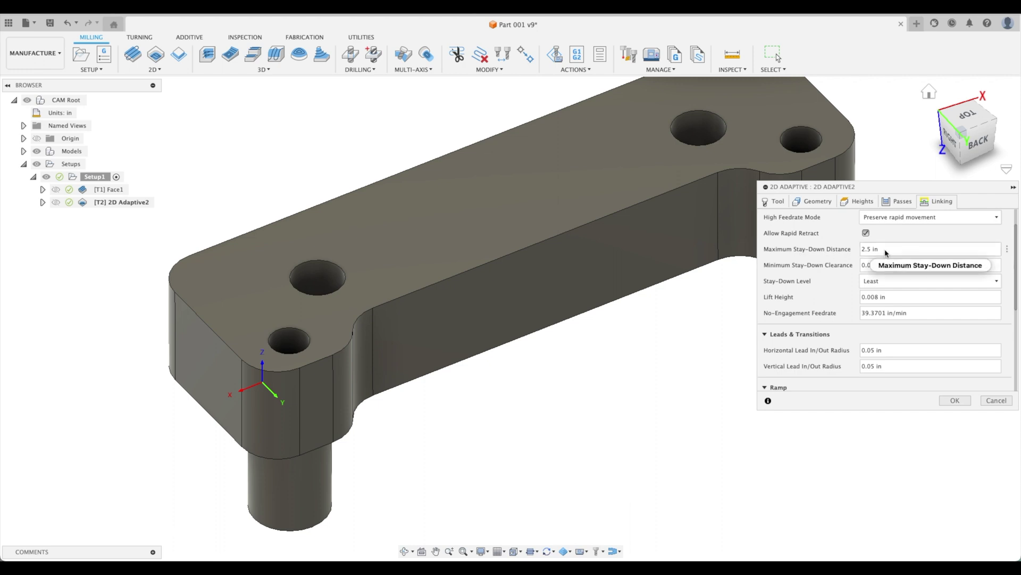
pyautogui.moveTo(886, 252)
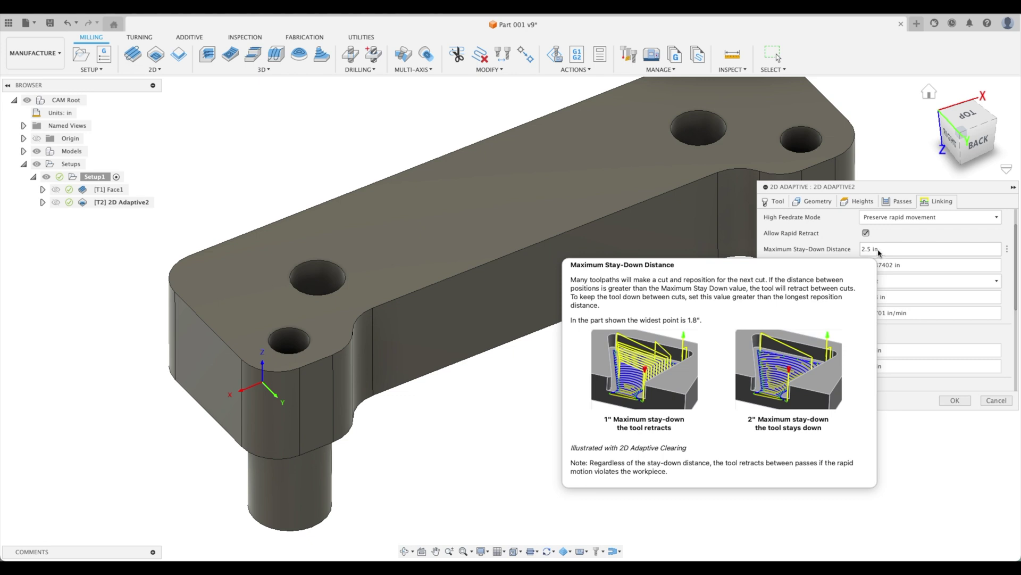
pyautogui.click(897, 283)
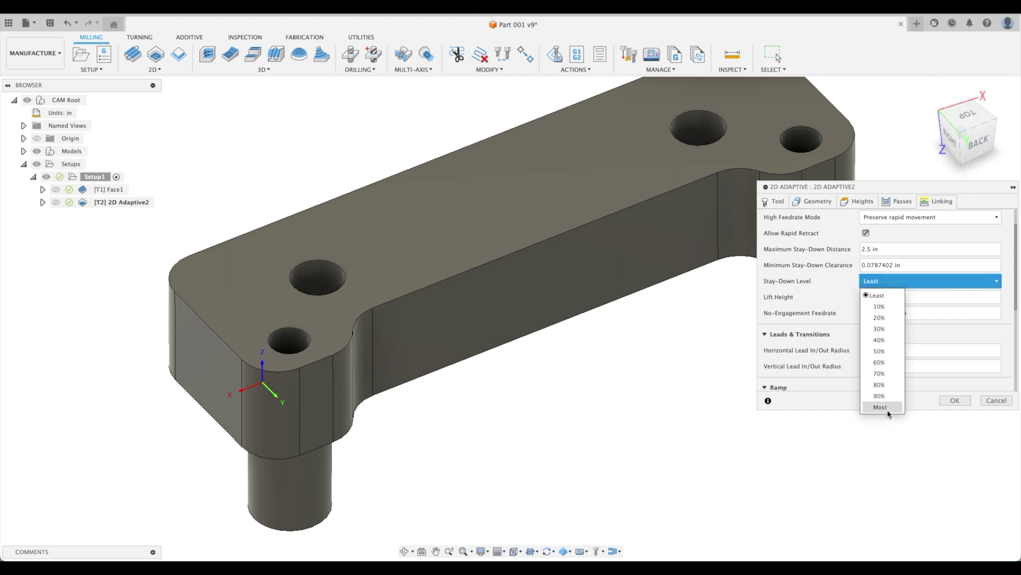
pyautogui.click(879, 351)
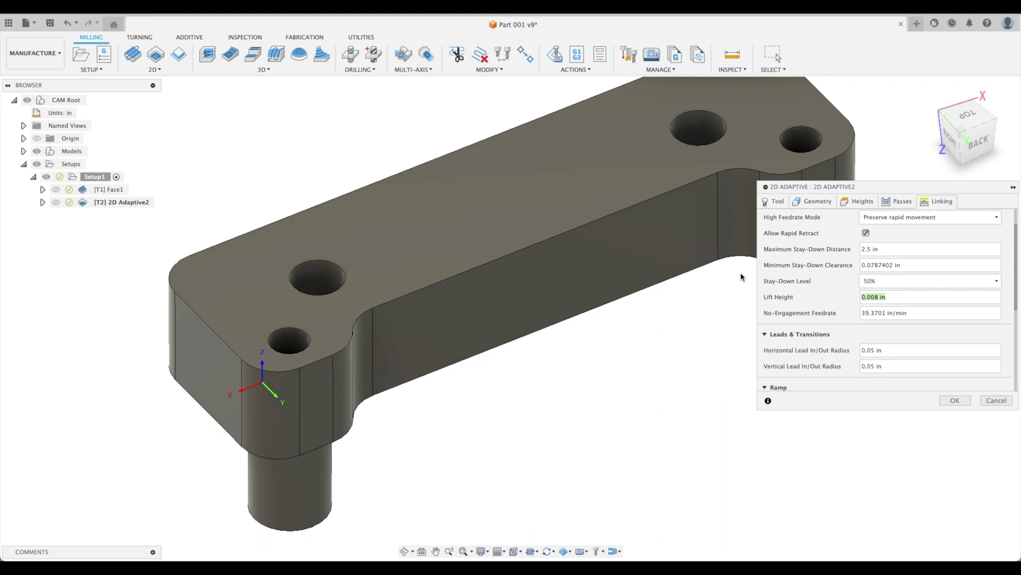
# Set the 2D Adaptive operation's lift height to 0.01 in and regenerate the toolpath
pyautogui.write('.01')
pyautogui.scroll(-4, 834, 363)
pyautogui.click(961, 404)
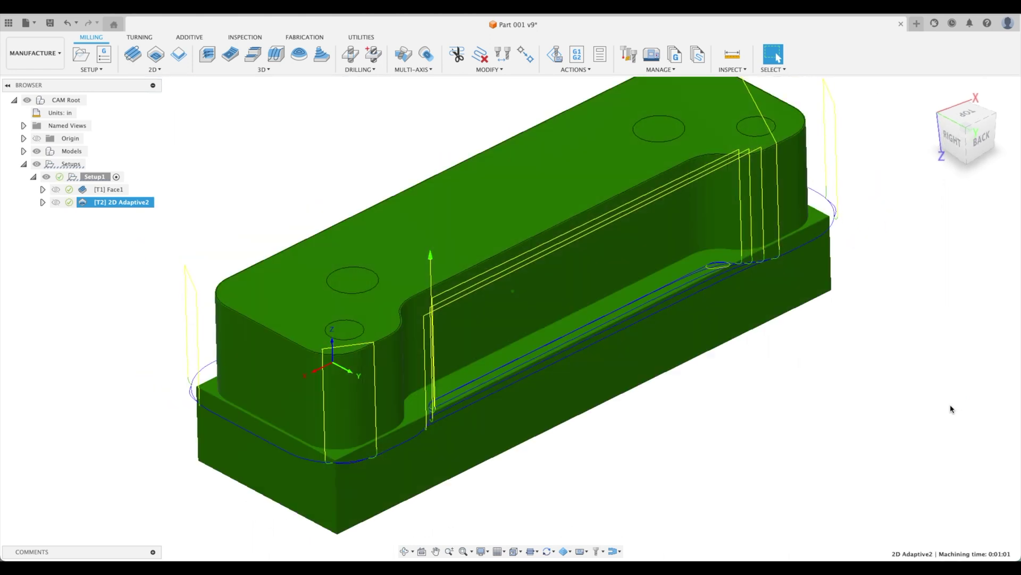
pyautogui.keyDown('shift'); pyautogui.moveTo(952, 409); pyautogui.dragTo(720, 298, button='middle'); pyautogui.keyUp('shift')
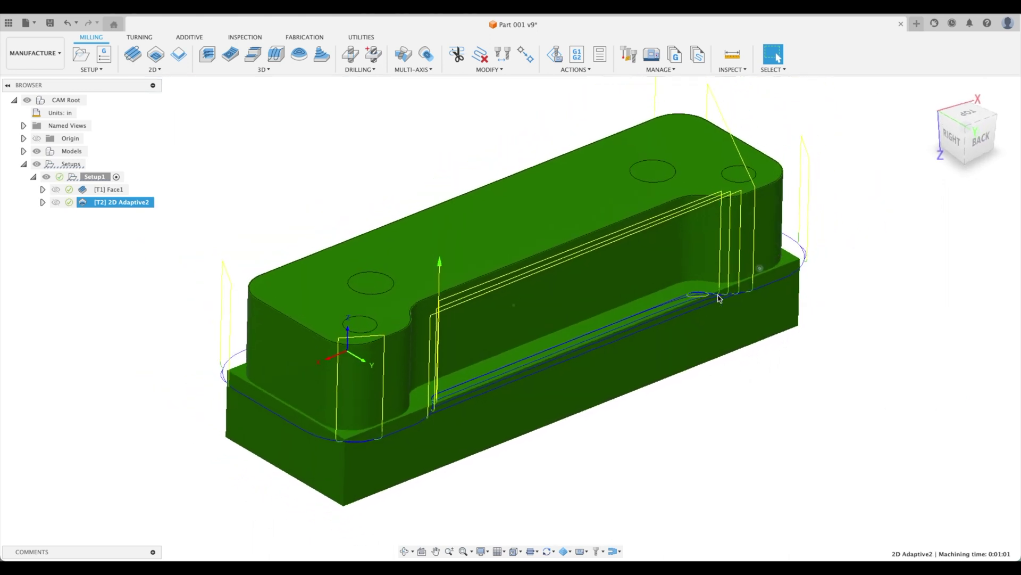
# Reopen the 2D Adaptive operation, set its stay-down level to Most, and regenerate the toolpath
pyautogui.doubleClick(106, 203)
pyautogui.click(925, 204)
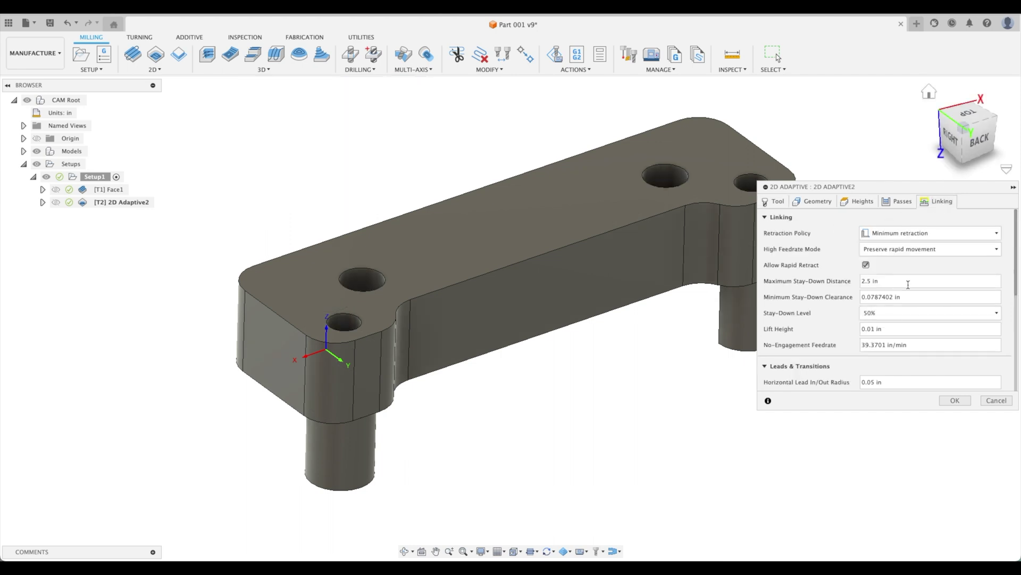
pyautogui.scroll(-3, 900, 255)
pyautogui.click(896, 251)
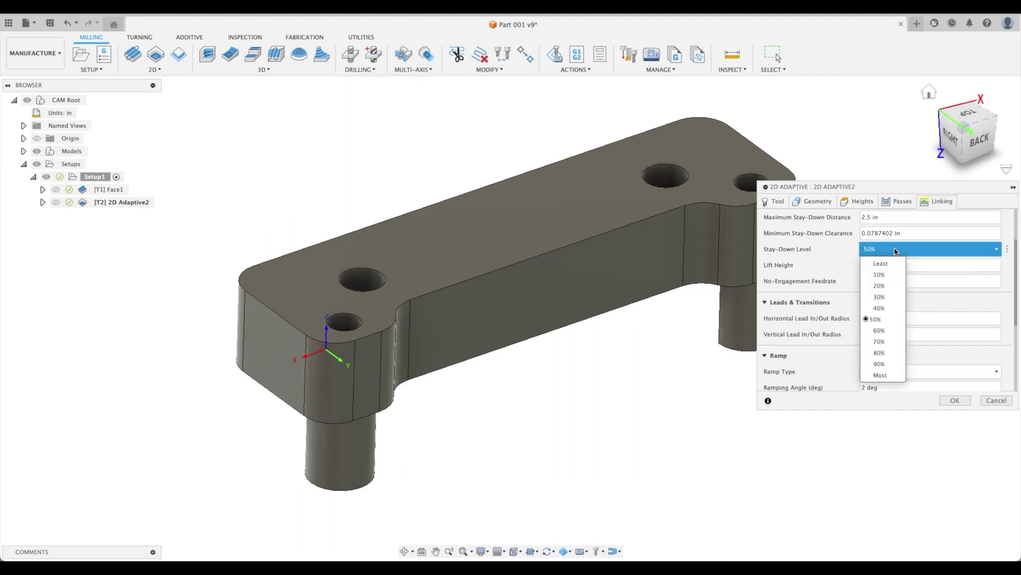
pyautogui.click(883, 363)
pyautogui.click(955, 400)
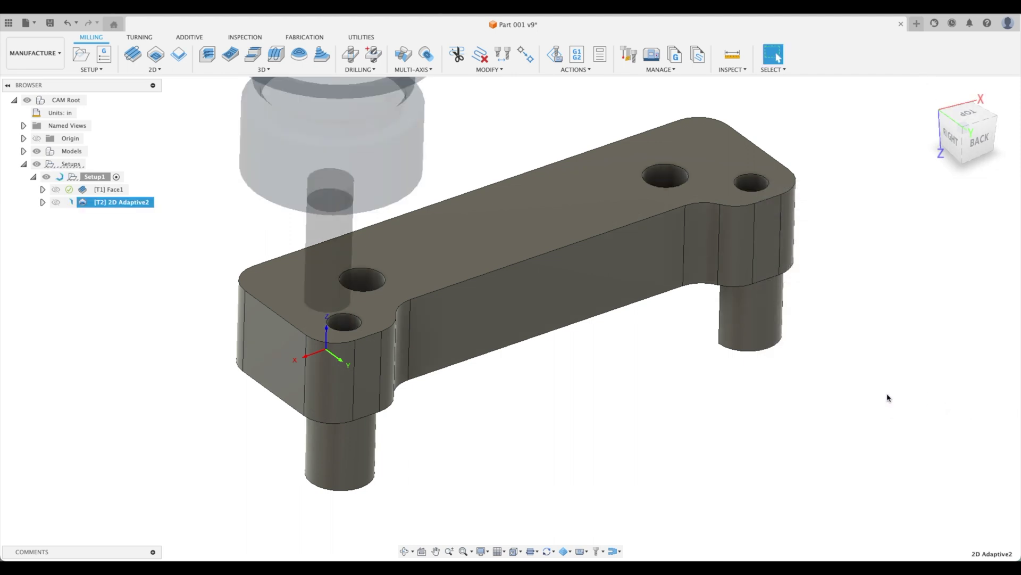
pyautogui.keyDown('shift'); pyautogui.moveTo(887, 398); pyautogui.dragTo(854, 395, button='middle'); pyautogui.keyUp('shift')
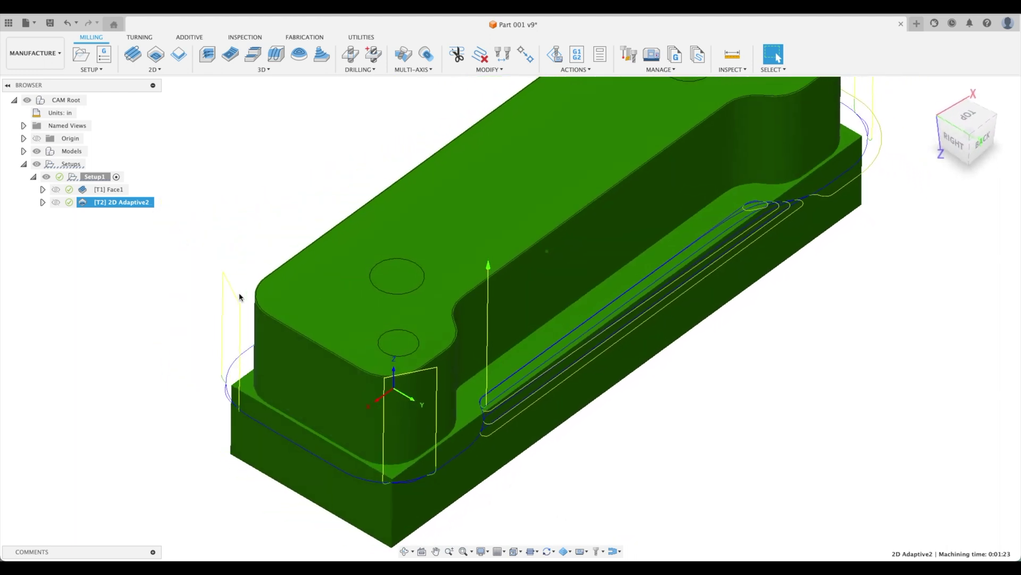
# Reopen the 2D Adaptive operation and review its linking settings, including the available high feedrate modes
pyautogui.doubleClick(77, 202)
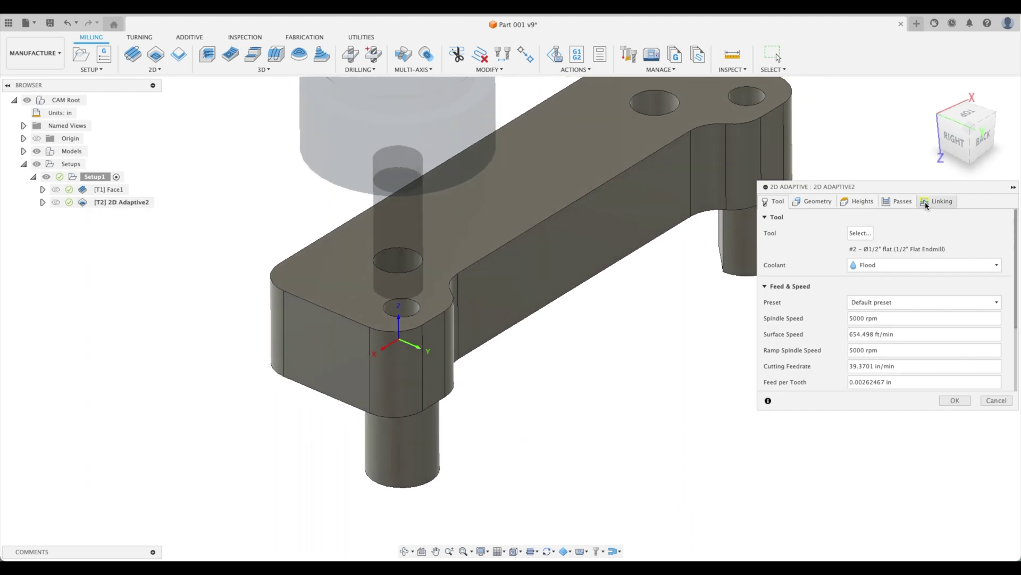
pyautogui.click(939, 201)
pyautogui.scroll(-2, 793, 303)
pyautogui.scroll(2, 794, 303)
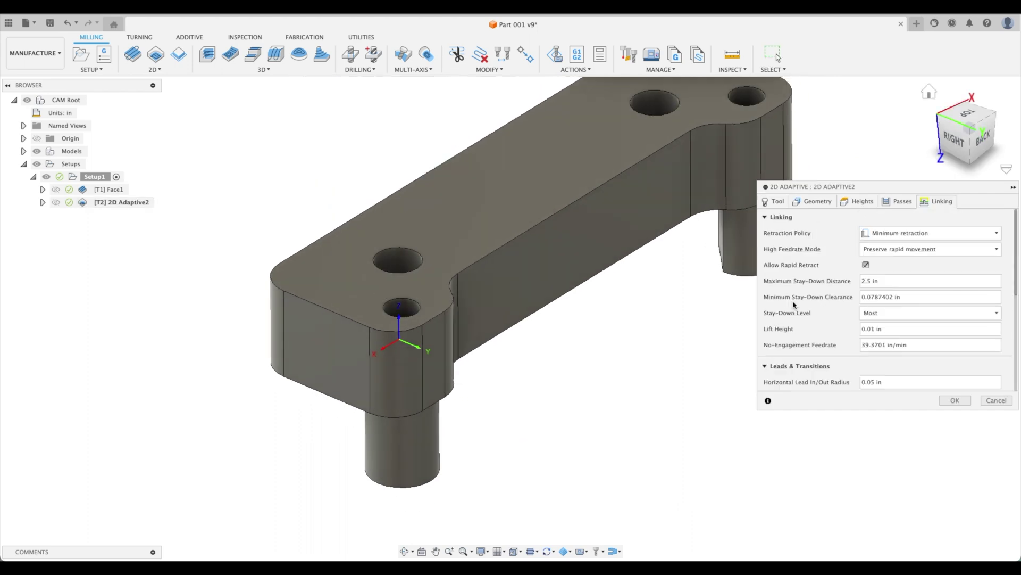
pyautogui.click(907, 251)
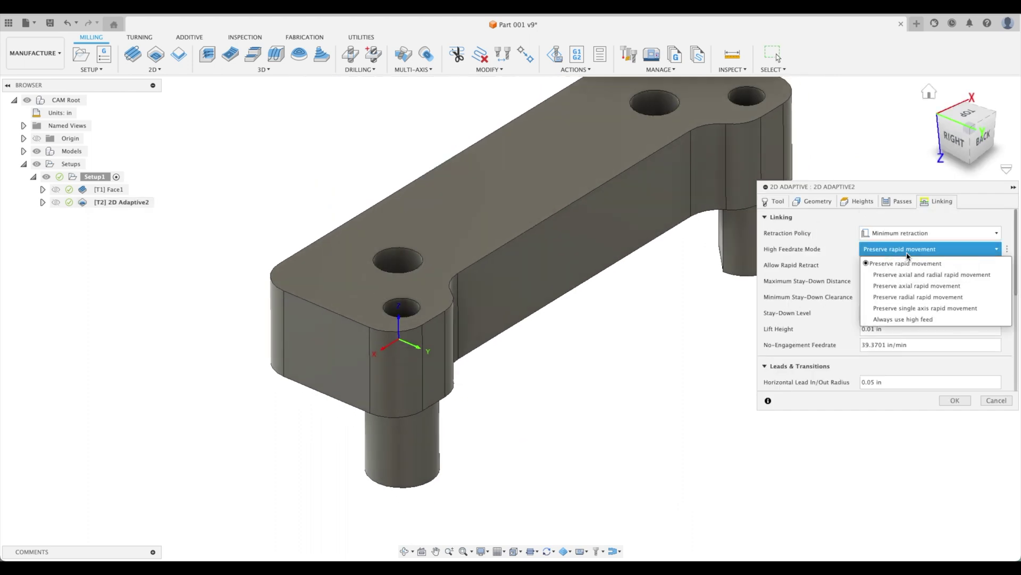
pyautogui.click(818, 264)
# Set the optimal load of the 2D Adaptive passes to 0.15 in and regenerate the toolpath
pyautogui.click(897, 201)
pyautogui.scroll(-3, 795, 278)
pyautogui.scroll(3, 795, 278)
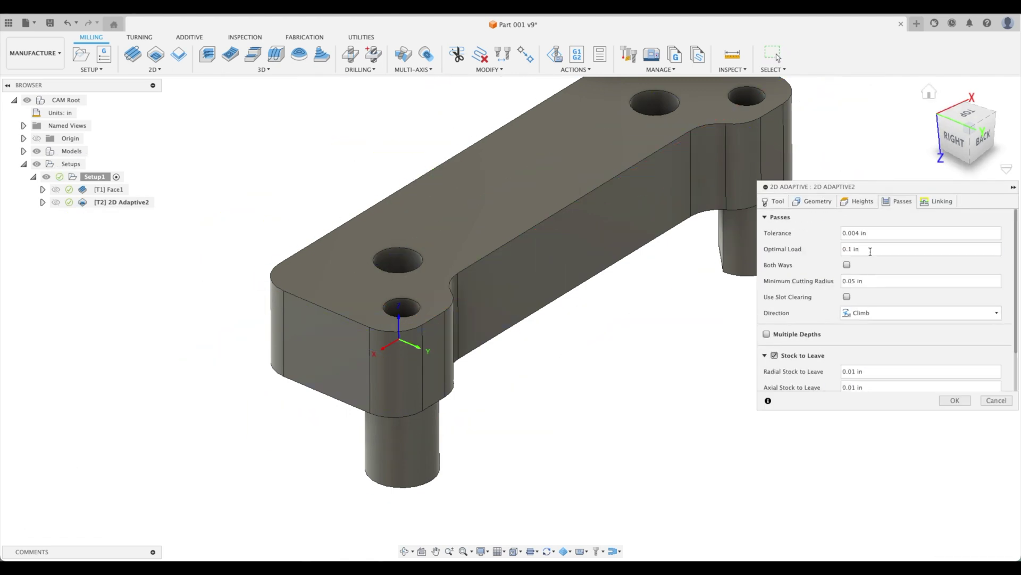
pyautogui.click(879, 248)
pyautogui.write('.05')
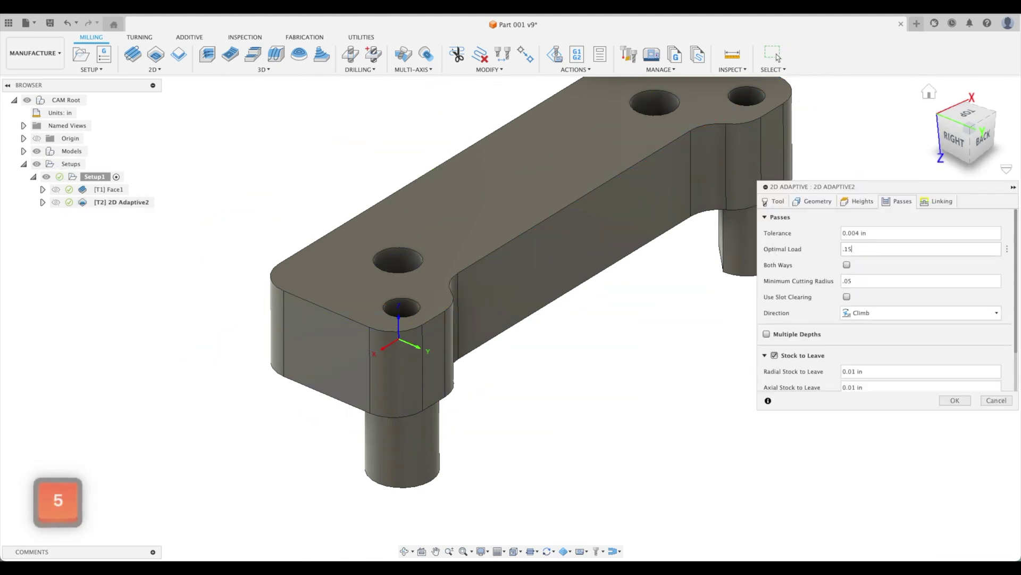
pyautogui.press('Return')
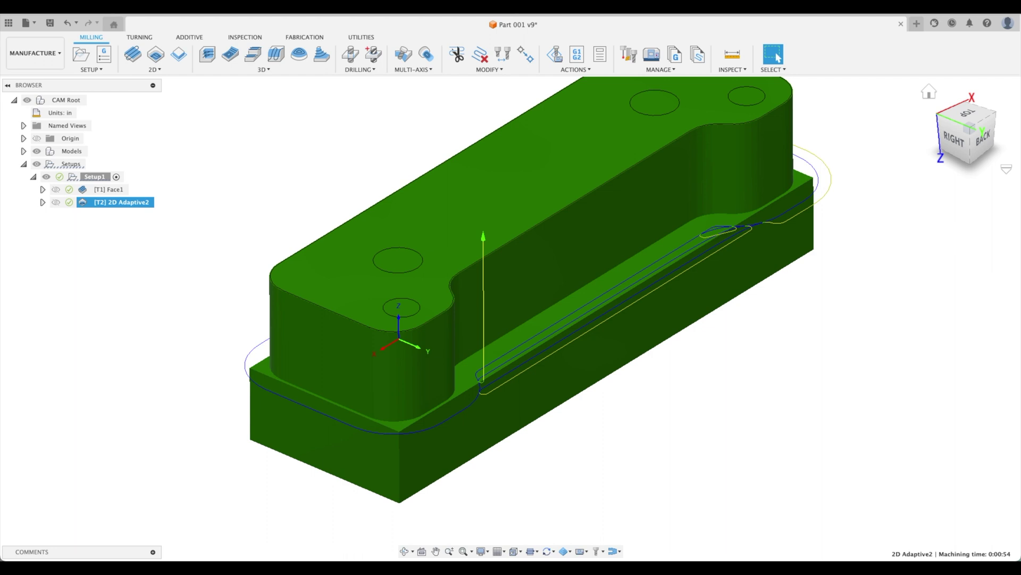
pyautogui.keyDown('shift'); pyautogui.moveTo(878, 253); pyautogui.dragTo(825, 251, button='middle'); pyautogui.keyUp('shift')
pyautogui.keyDown('shift'); pyautogui.moveTo(545, 345); pyautogui.dragTo(485, 389, button='middle'); pyautogui.keyUp('shift')
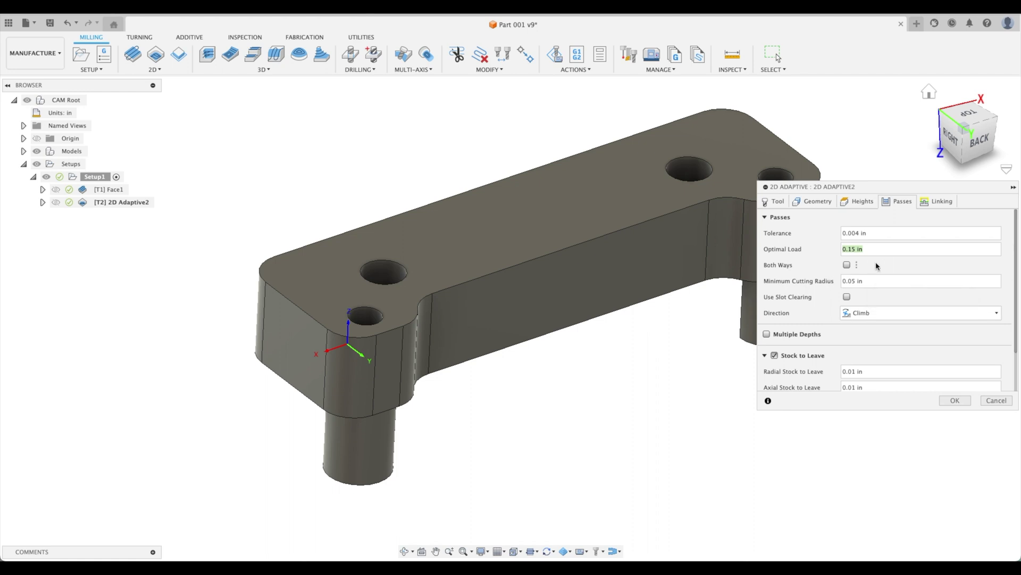
pyautogui.click(1000, 400)
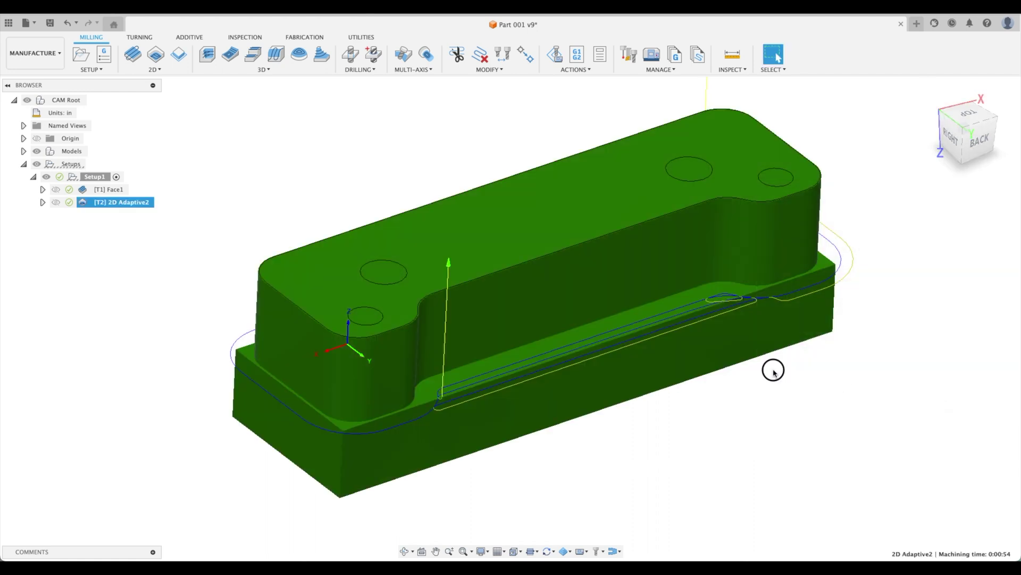
pyautogui.keyDown('shift'); pyautogui.moveTo(605, 374); pyautogui.dragTo(765, 290, button='middle'); pyautogui.keyUp('shift')
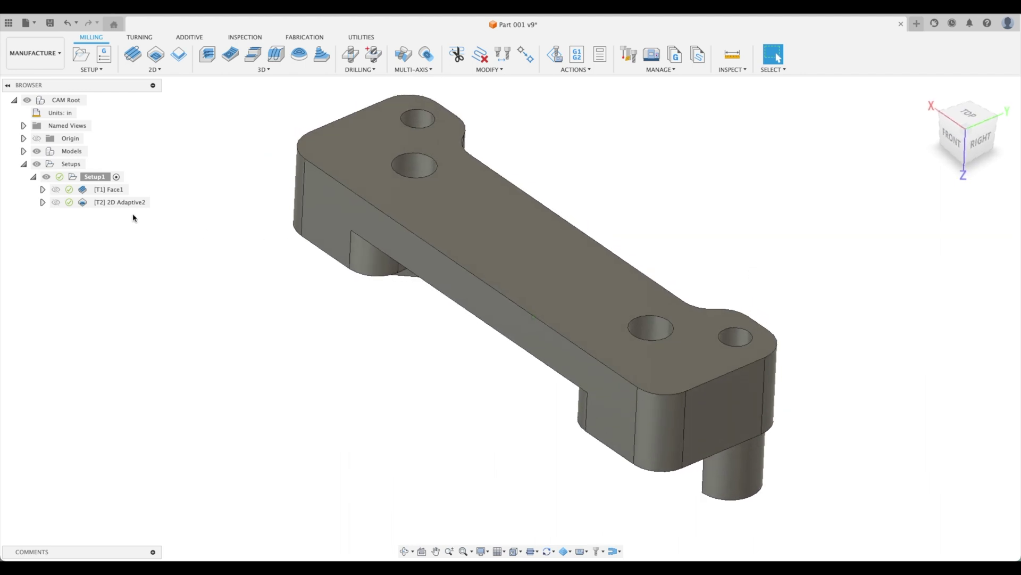
pyautogui.click(107, 190)
pyautogui.click(109, 204)
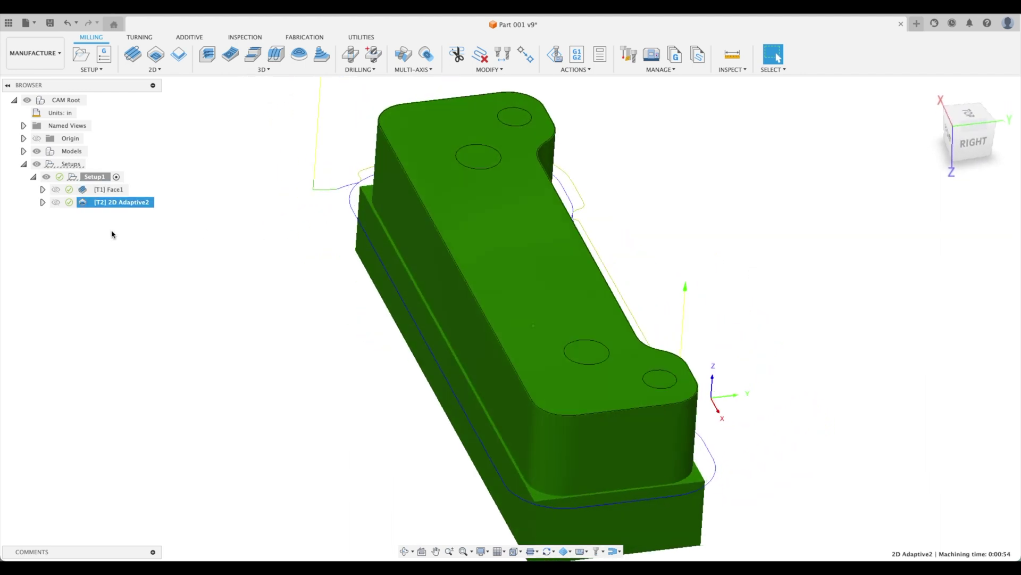
pyautogui.click(111, 230)
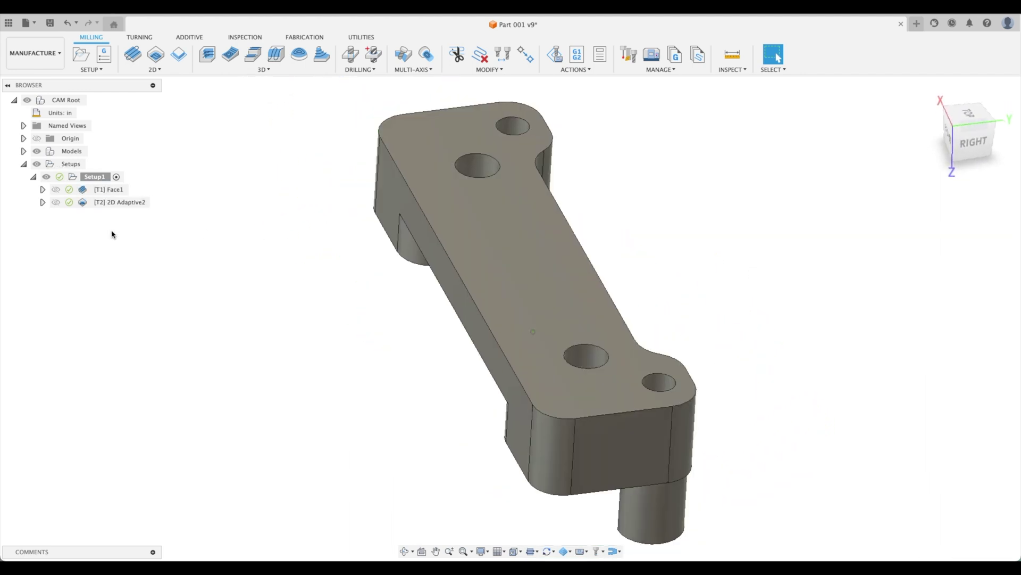
# Rename the facing operation in Setup1 to "F Face"
pyautogui.click(113, 190)
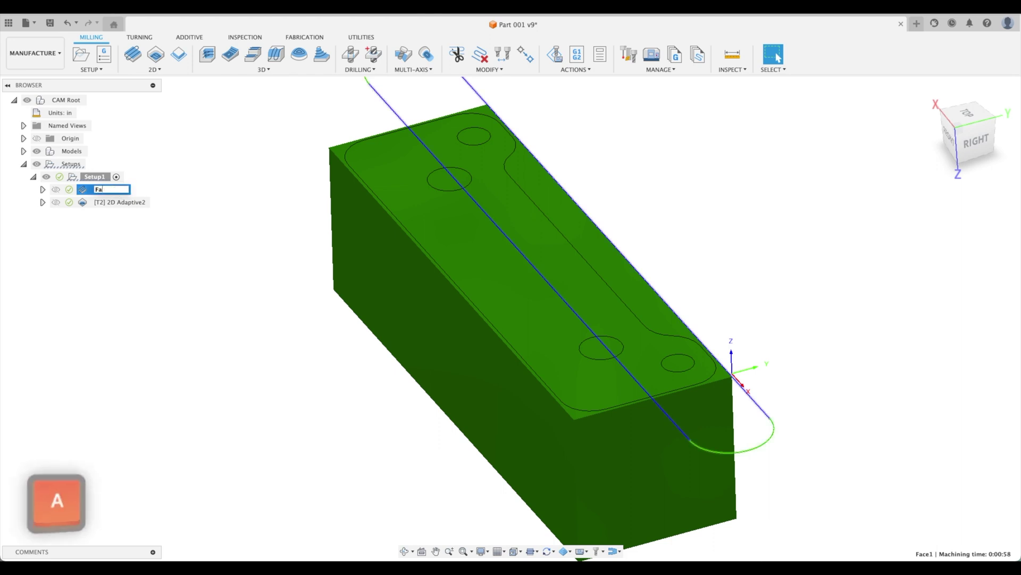
pyautogui.write('Face ')
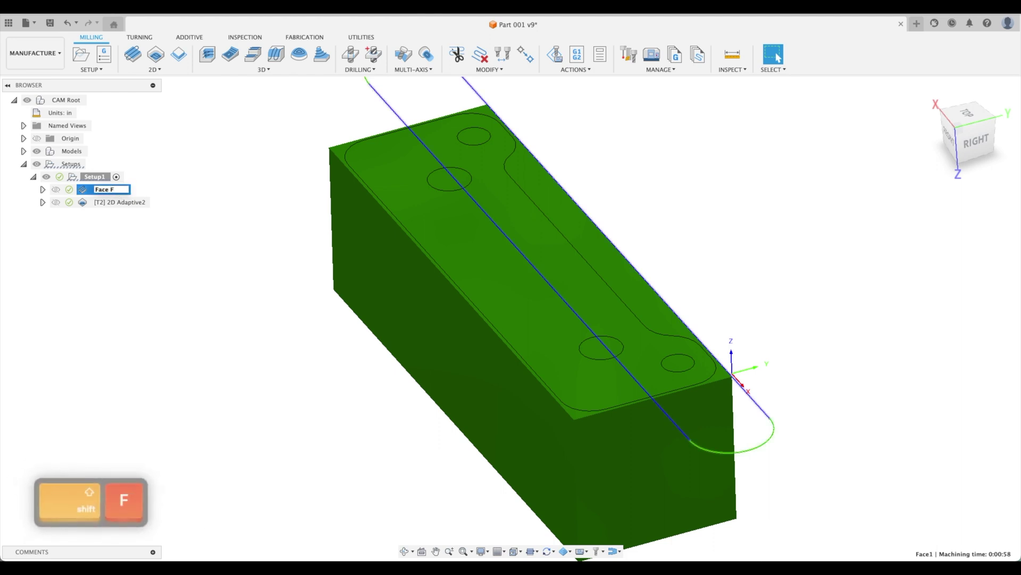
pyautogui.write('F')
pyautogui.press('BackSpace')
pyautogui.press('BackSpace')
pyautogui.press('BackSpace')
pyautogui.write('Face')
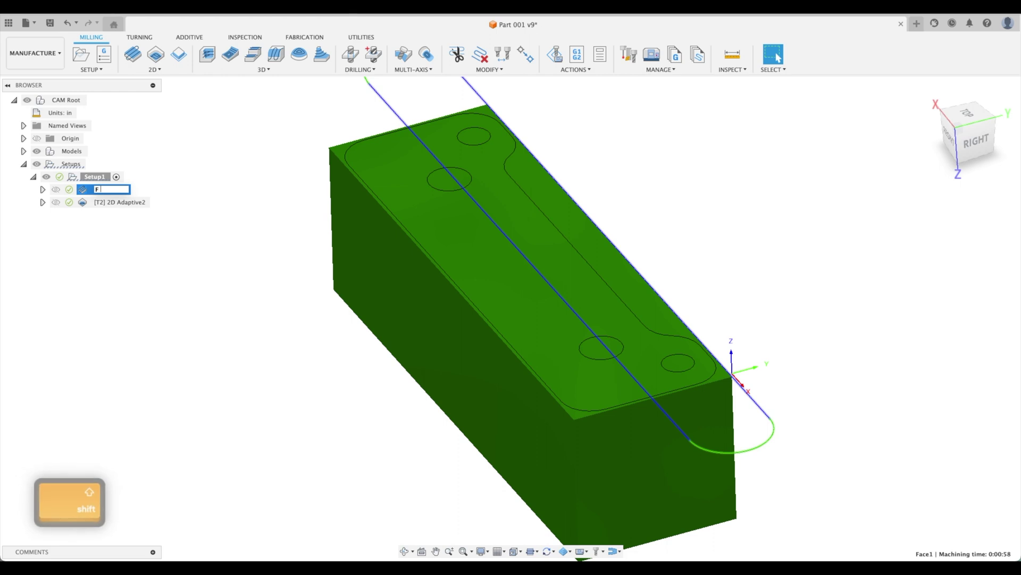
pyautogui.press('Return')
# Rename the 2D Adaptive operation in Setup1 to "R Outside"
pyautogui.click(110, 202)
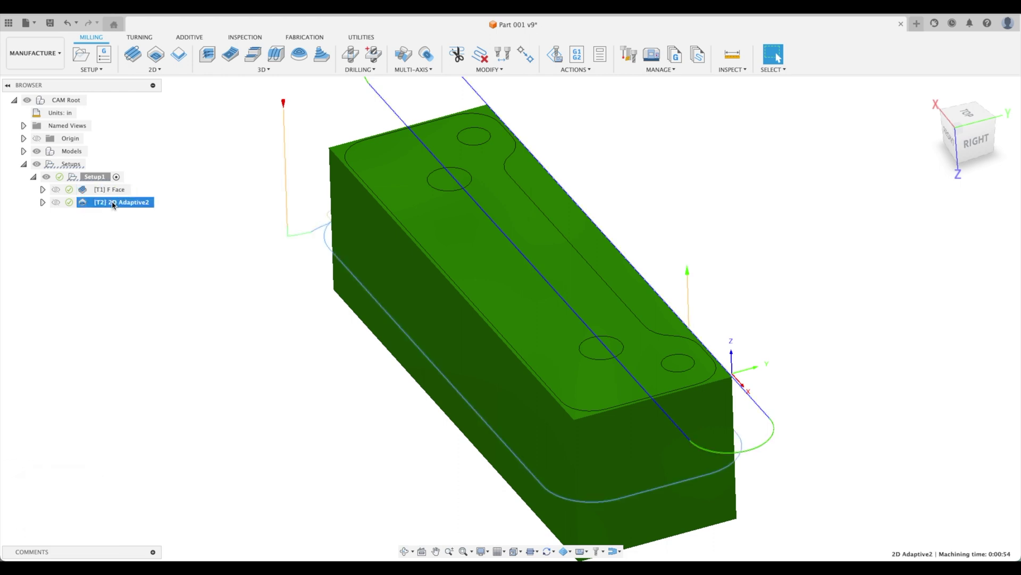
pyautogui.click(111, 203)
pyautogui.write('R Outside')
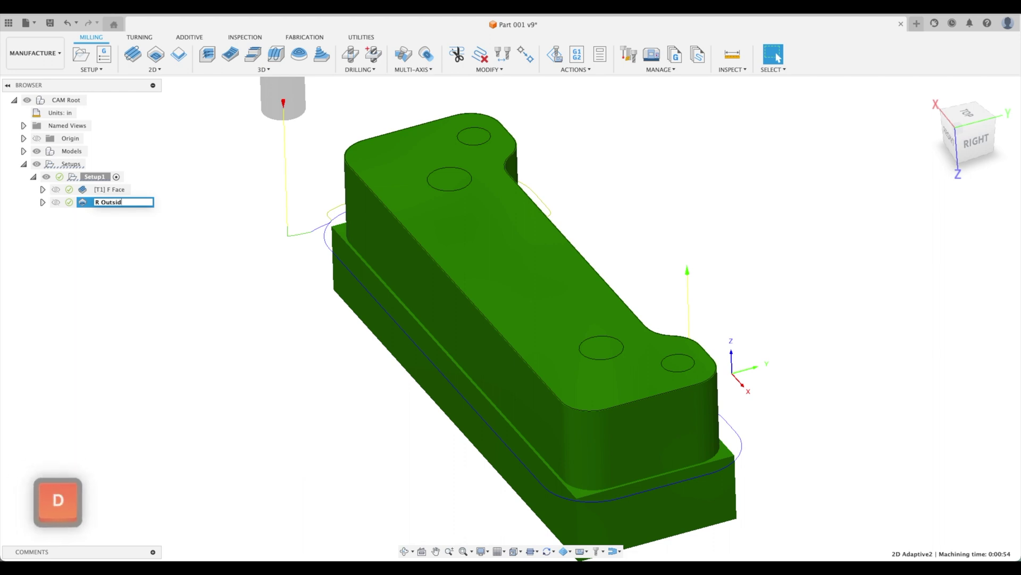
pyautogui.click(168, 286)
pyautogui.keyDown('shift'); pyautogui.moveTo(616, 212); pyautogui.dragTo(652, 282, button='middle'); pyautogui.keyUp('shift')
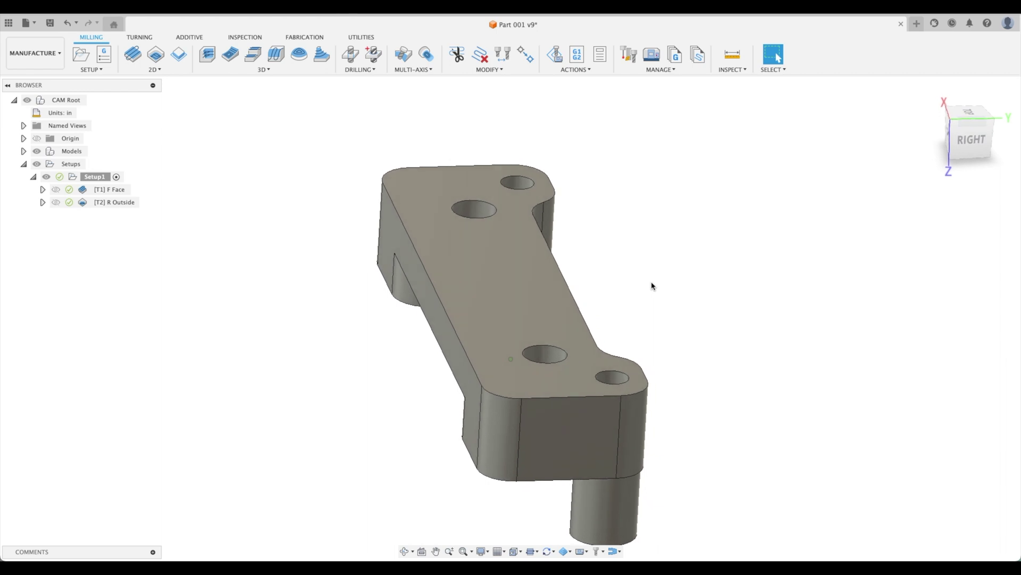